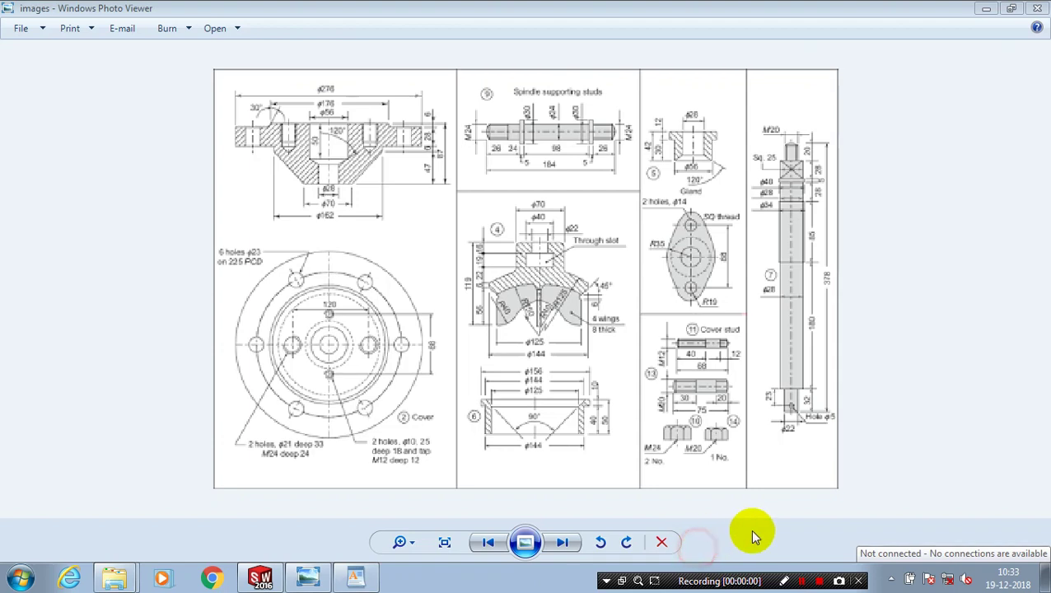
- Box the Gland and the part 6 valve seat drawings on the Photo Viewer reference sheet
{"action": "left_click", "coordinate": [786, 580]}
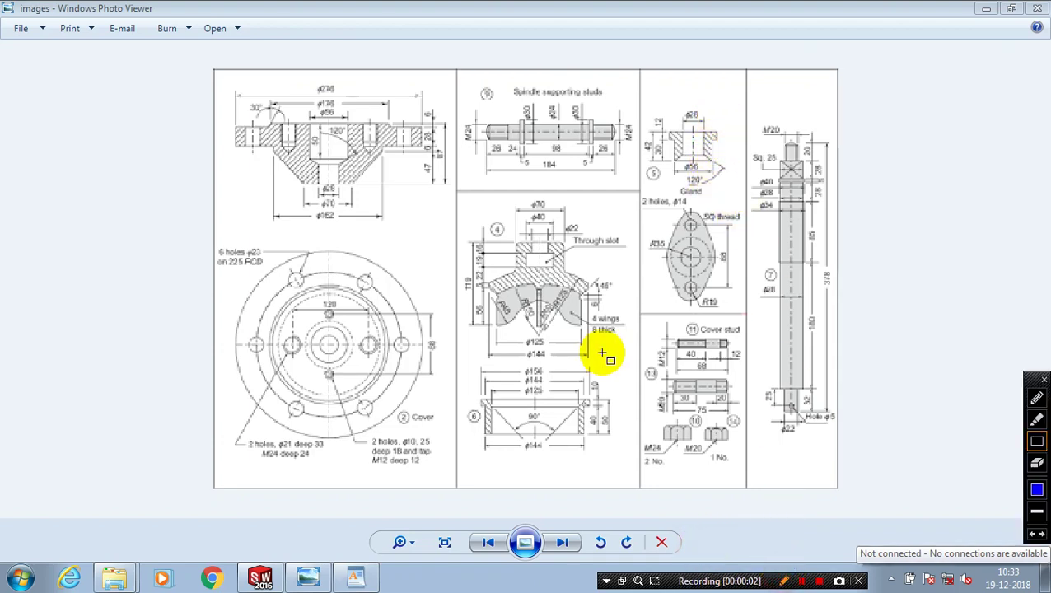
{"action": "left_click_drag", "start_coordinate": [611, 360], "coordinate": [596, 525]}
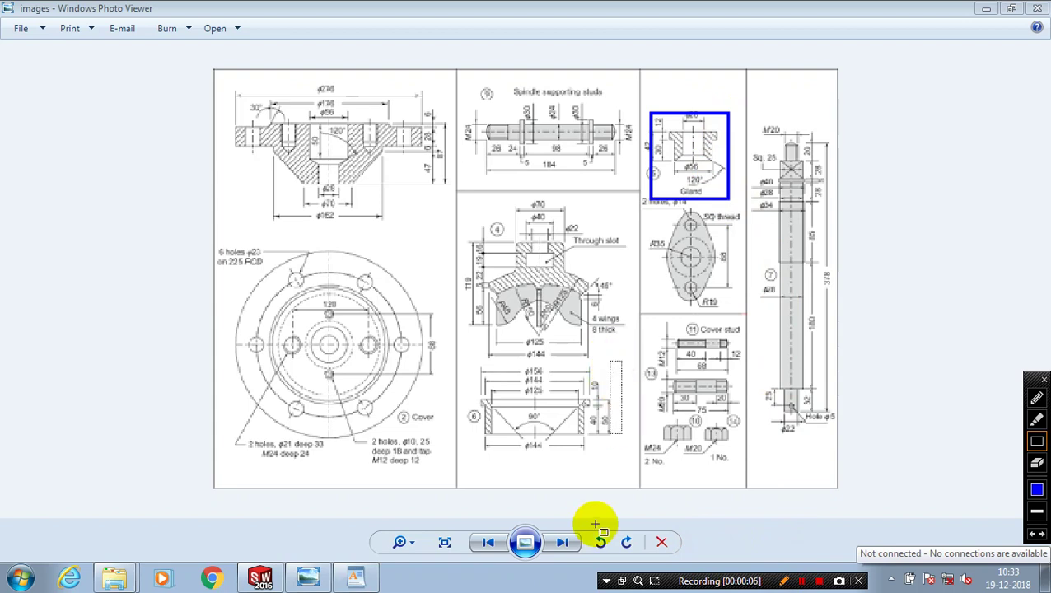
{"action": "left_click_drag", "start_coordinate": [595, 524], "coordinate": [464, 476]}
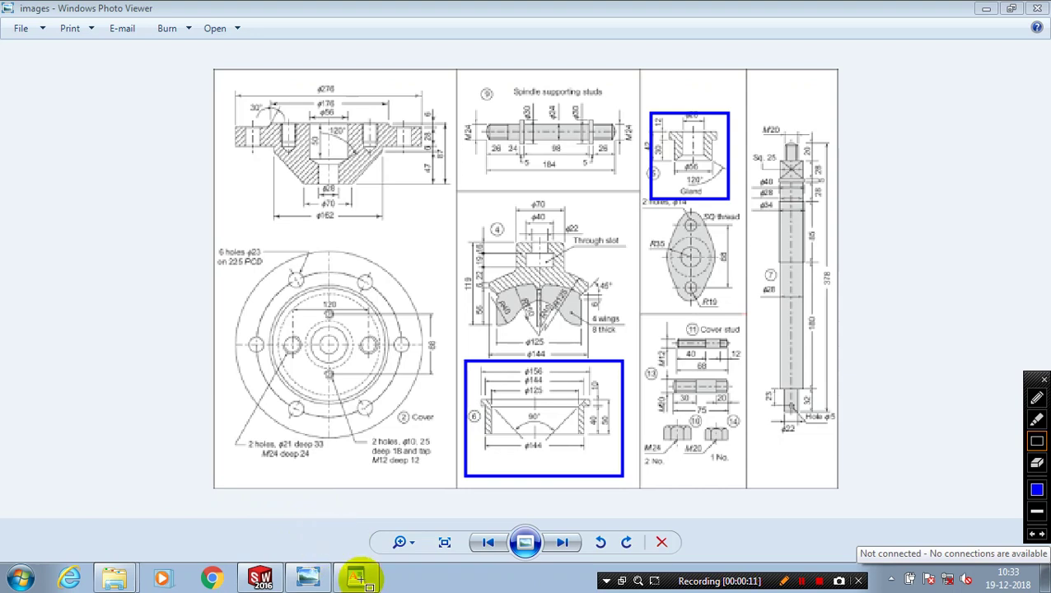
- Highlight the 'PART 6 : valve seat' line in the WordPad note, then go to SOLIDWORKS
{"action": "left_click", "coordinate": [785, 581]}
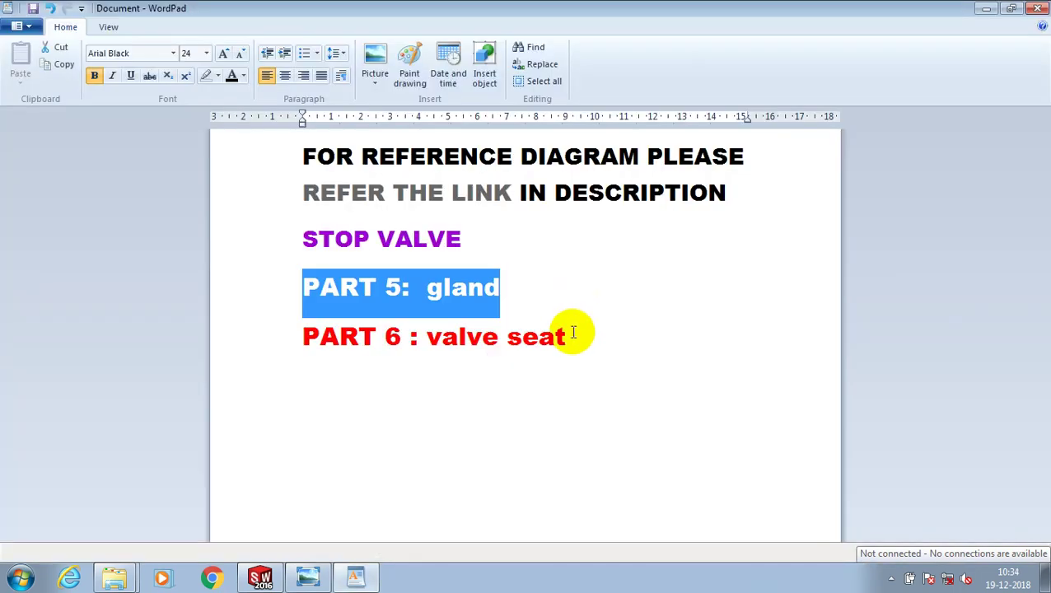
{"action": "left_click_drag", "start_coordinate": [570, 331], "coordinate": [375, 363]}
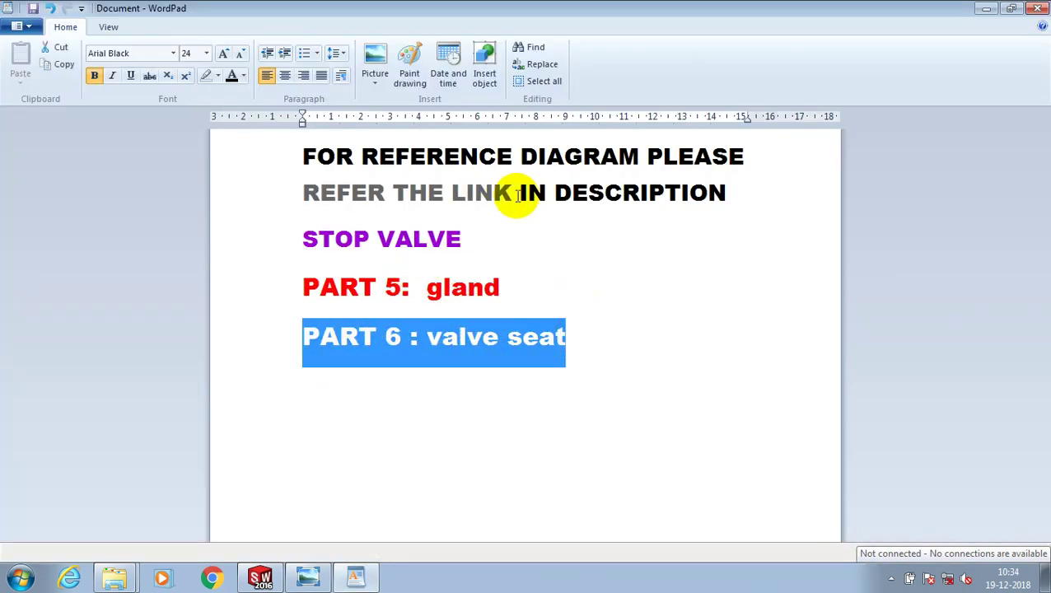
{"action": "left_click_drag", "start_coordinate": [518, 196], "coordinate": [304, 194]}
{"action": "left_click", "coordinate": [387, 499]}
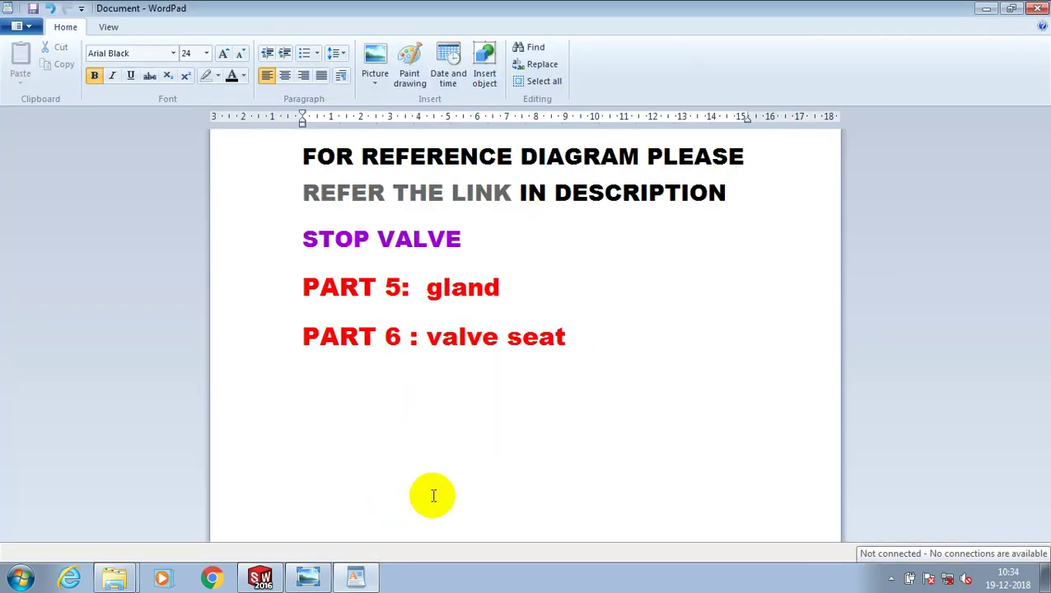
{"action": "left_click", "coordinate": [262, 575]}
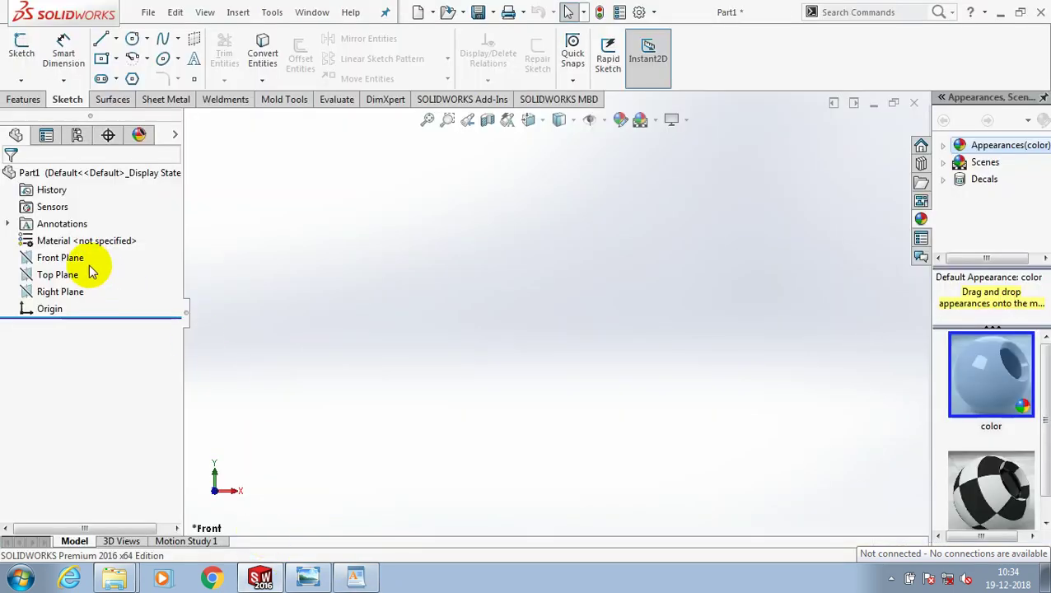
- Start a sketch on the Front Plane, viewed face-on
{"action": "left_click", "coordinate": [64, 258]}
{"action": "left_click", "coordinate": [130, 232]}
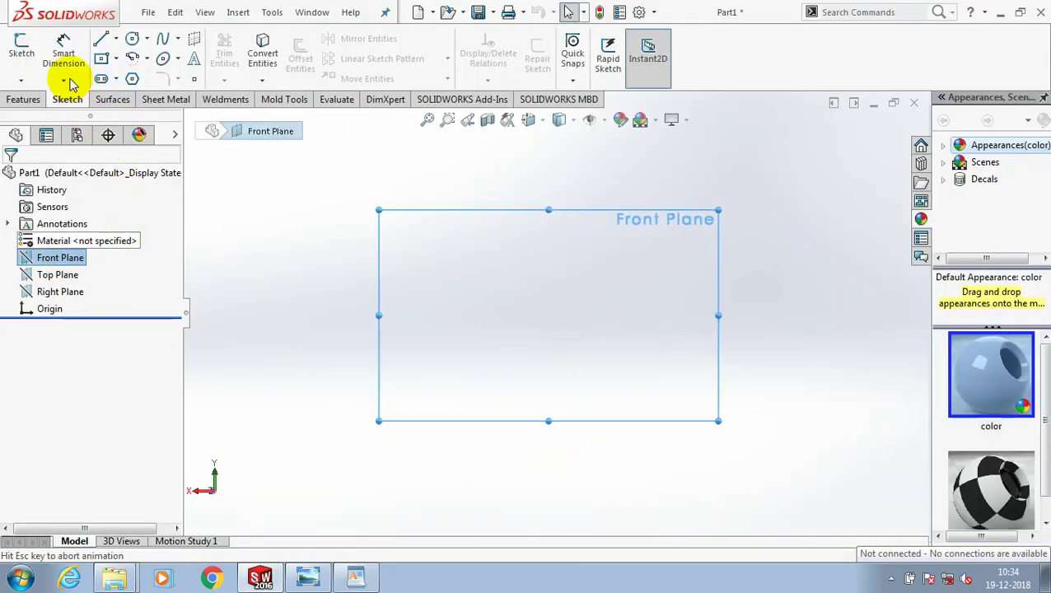
{"action": "left_click", "coordinate": [27, 55]}
- Draw a vertical centerline through the origin as the revolve axis
{"action": "left_click", "coordinate": [115, 39]}
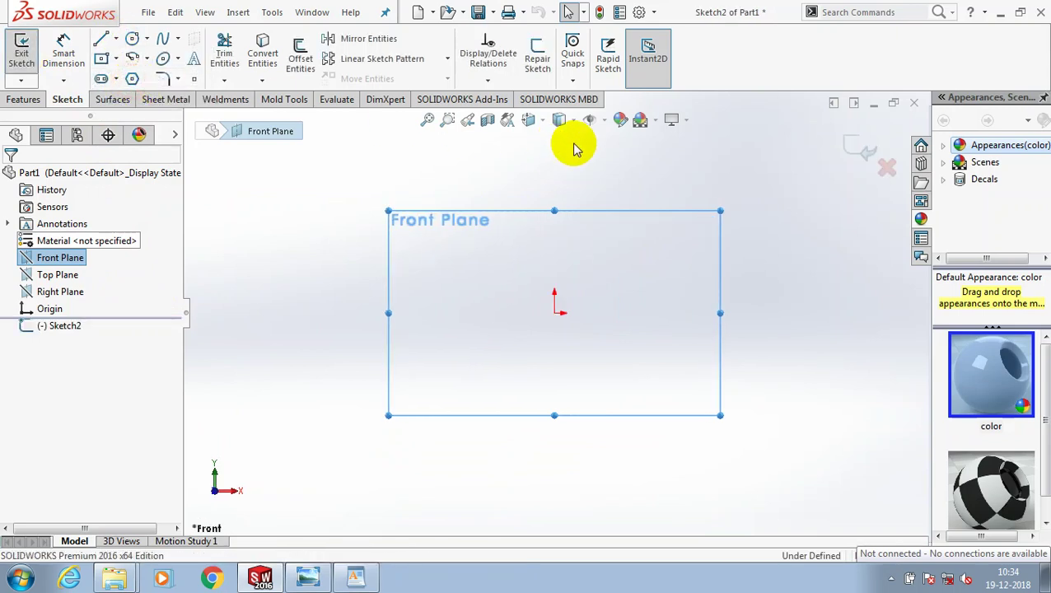
{"action": "left_click_drag", "start_coordinate": [555, 170], "coordinate": [554, 310]}
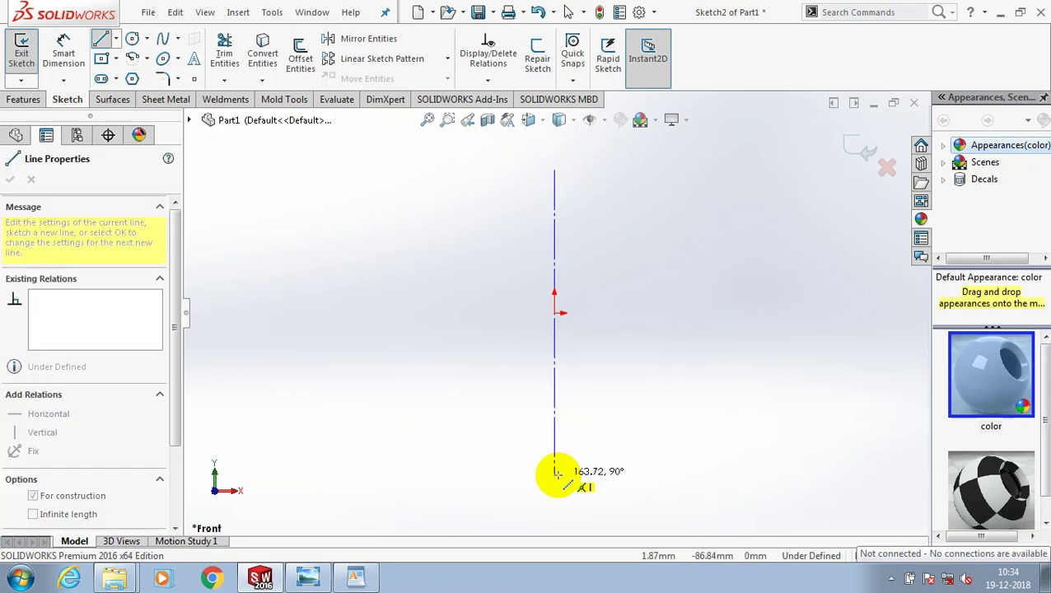
{"action": "left_click", "coordinate": [554, 475]}
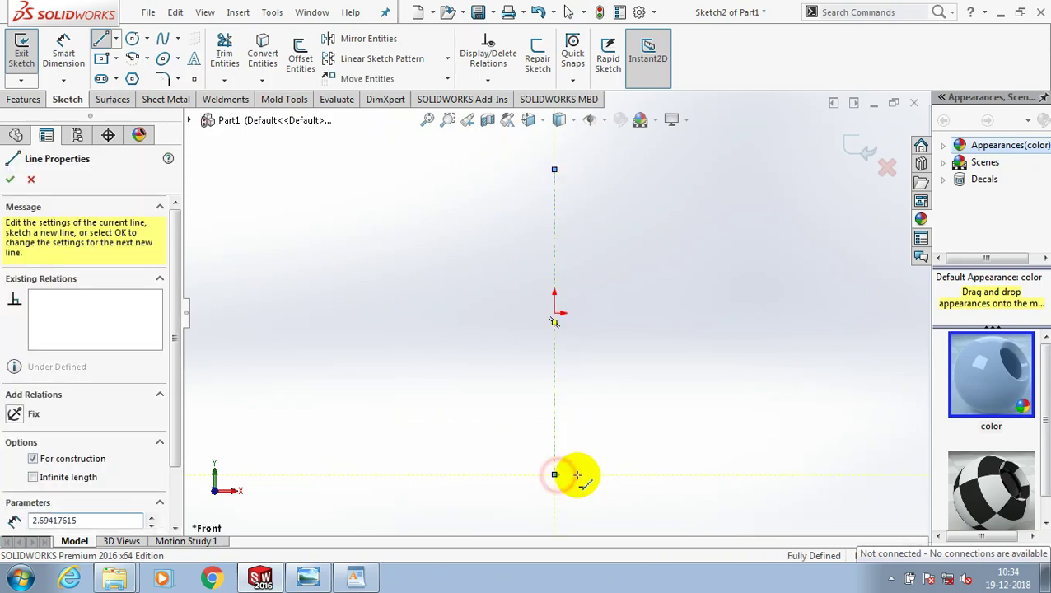
{"action": "key", "text": "Escape"}
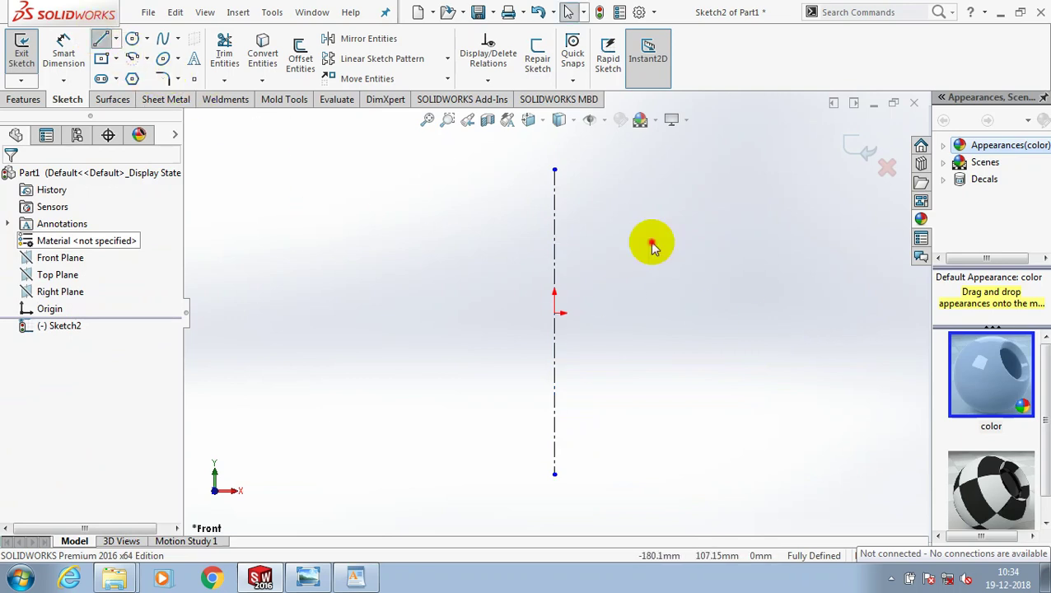
{"action": "key", "text": "Return"}
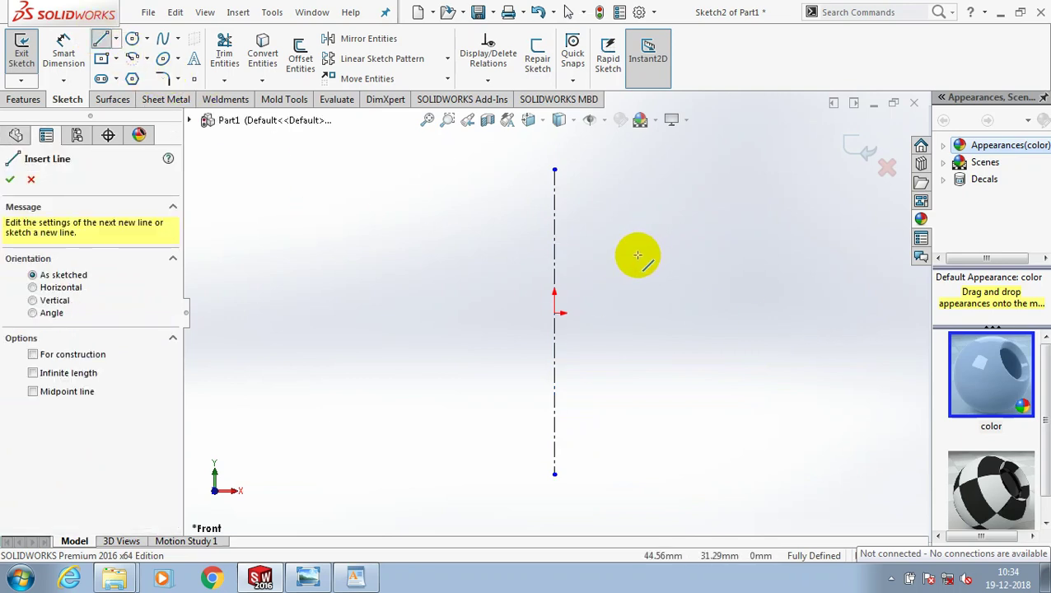
- Draw a closed six-line profile beside the centerline, with a small top step and slanted bottom
{"action": "left_click", "coordinate": [637, 255]}
{"action": "left_click", "coordinate": [722, 255]}
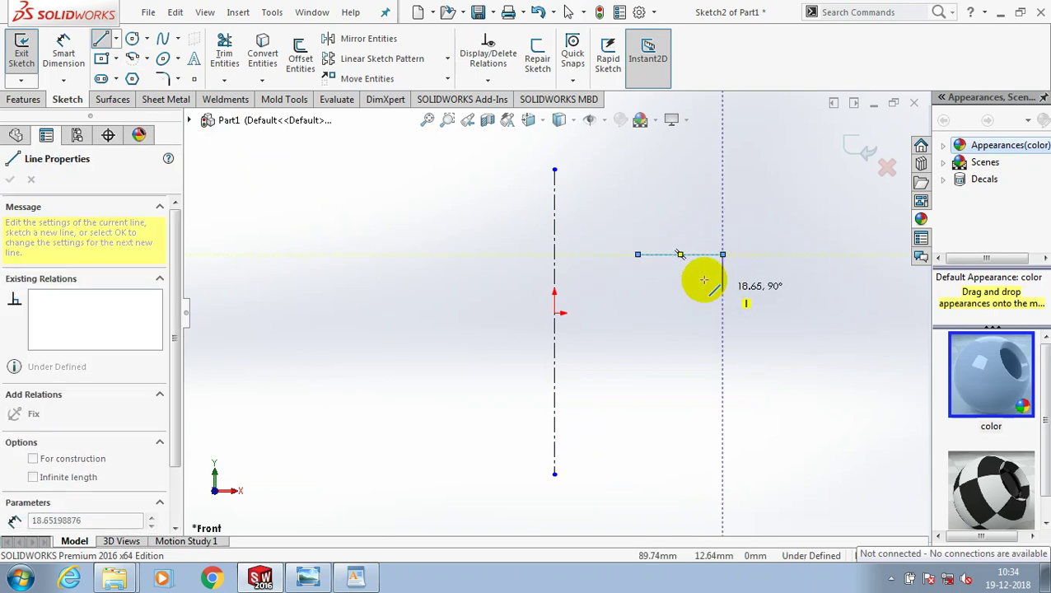
{"action": "left_click", "coordinate": [705, 280]}
{"action": "left_click", "coordinate": [704, 280]}
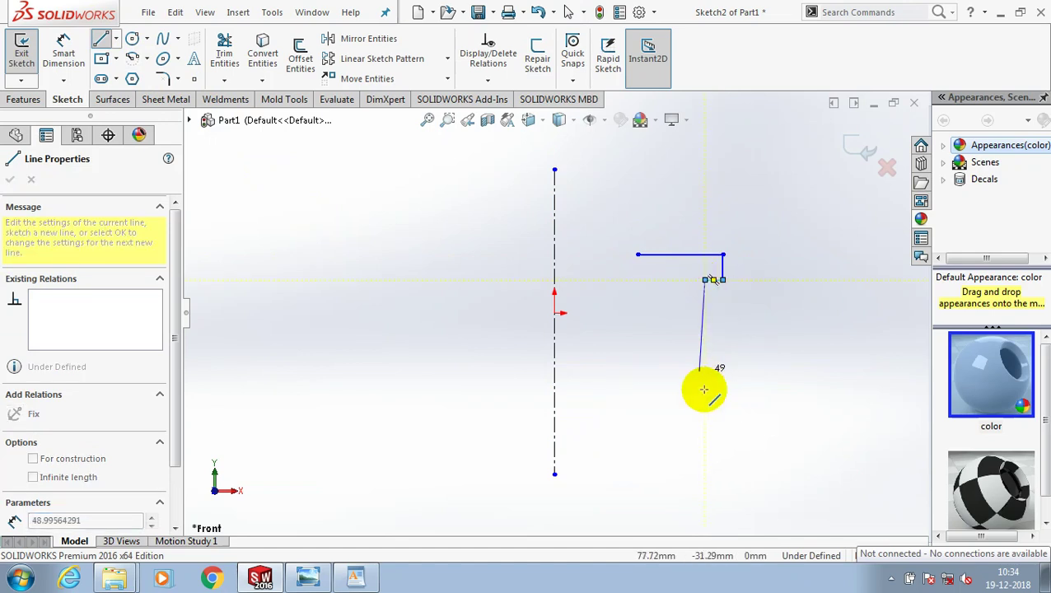
{"action": "left_click", "coordinate": [704, 389]}
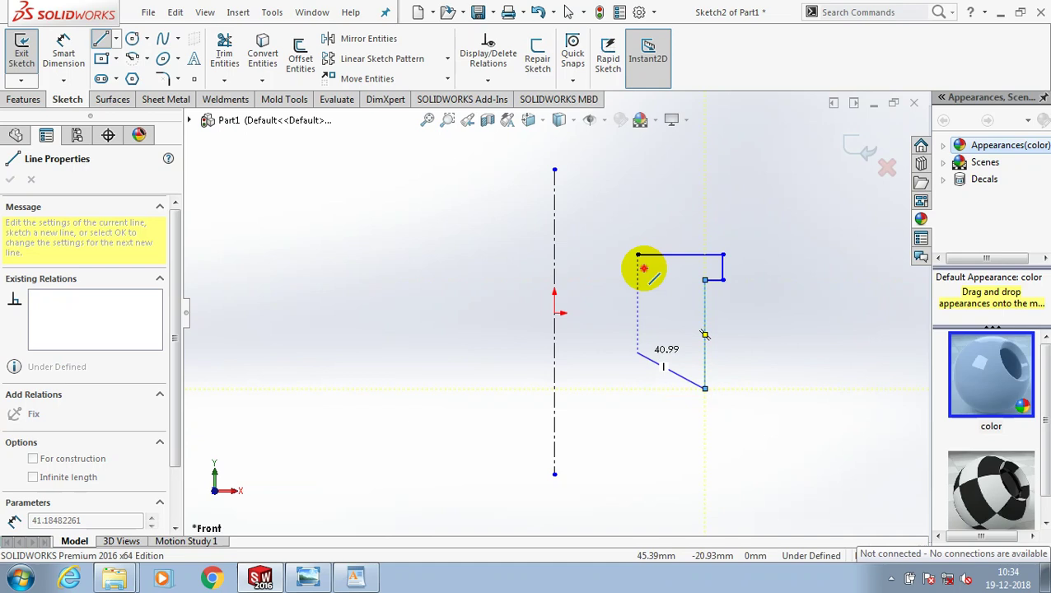
{"action": "left_click", "coordinate": [637, 257]}
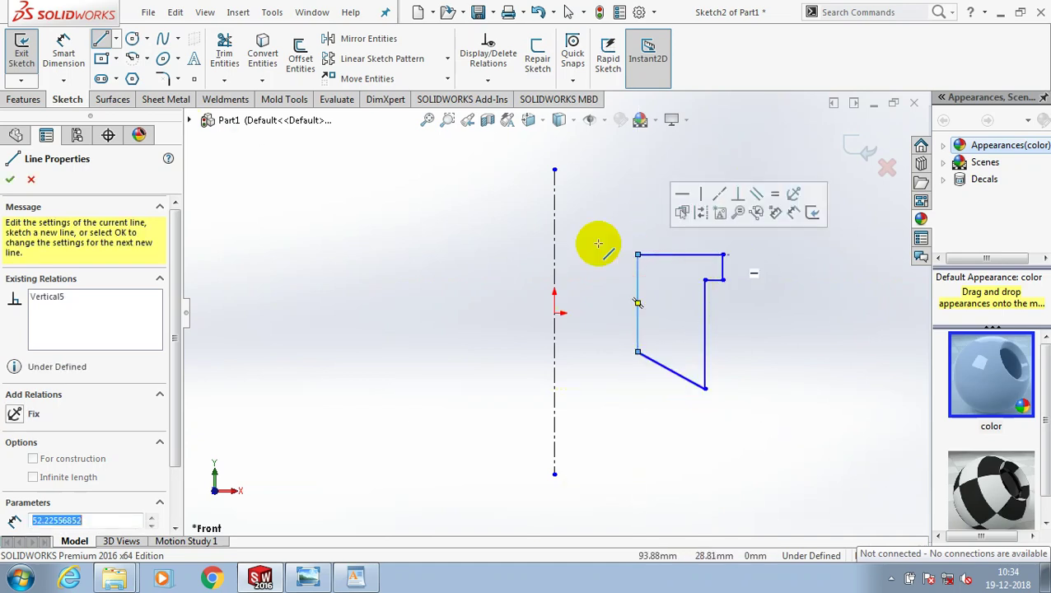
{"action": "left_click", "coordinate": [9, 179]}
{"action": "left_click", "coordinate": [64, 51]}
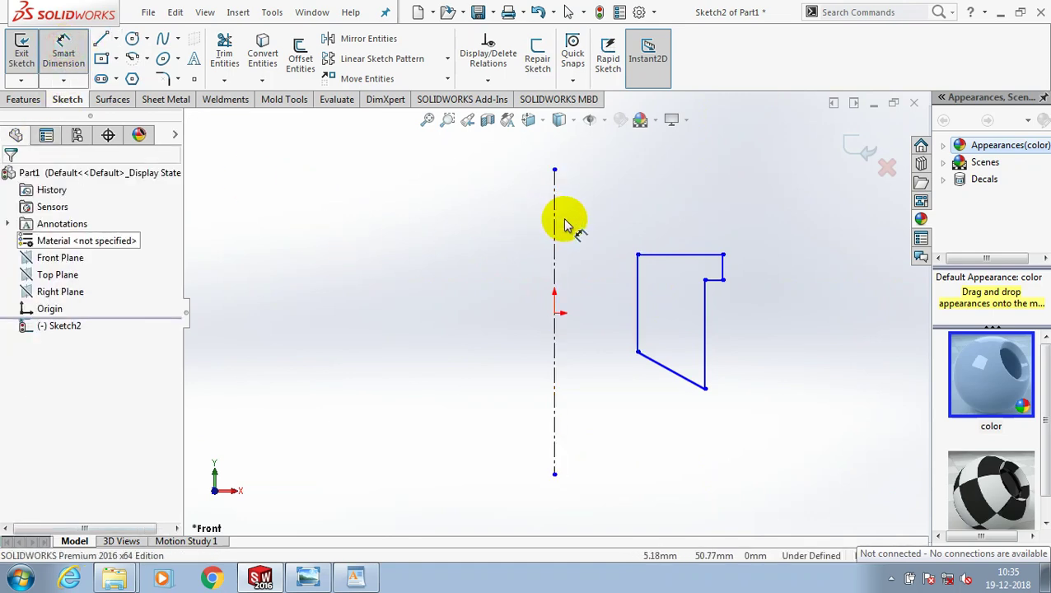
- Dimension the profile from the centerline: 14 mm to the left edge, 28 mm to the lower corner
{"action": "left_click", "coordinate": [555, 383]}
{"action": "left_click", "coordinate": [704, 387]}
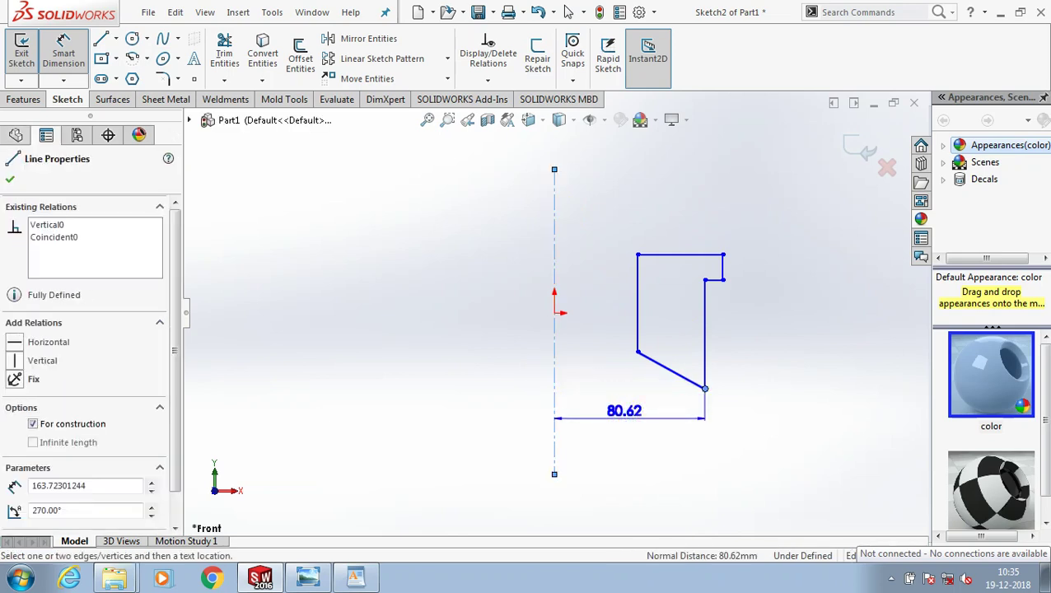
{"action": "left_click", "coordinate": [624, 416]}
{"action": "type", "text": "56"}
{"action": "key", "text": "Return"}
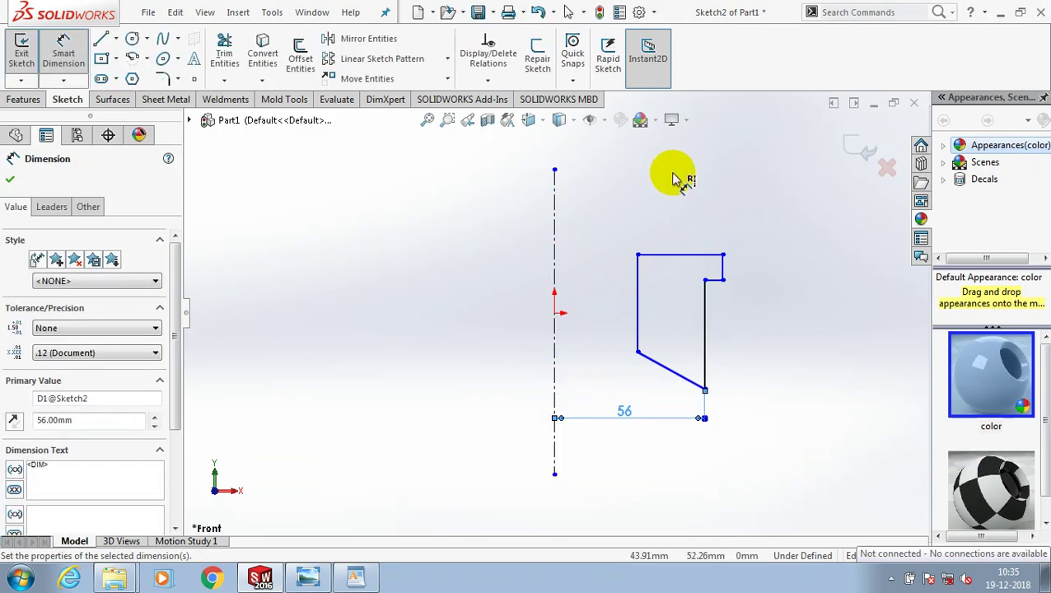
{"action": "left_click", "coordinate": [639, 317]}
{"action": "left_click", "coordinate": [554, 309]}
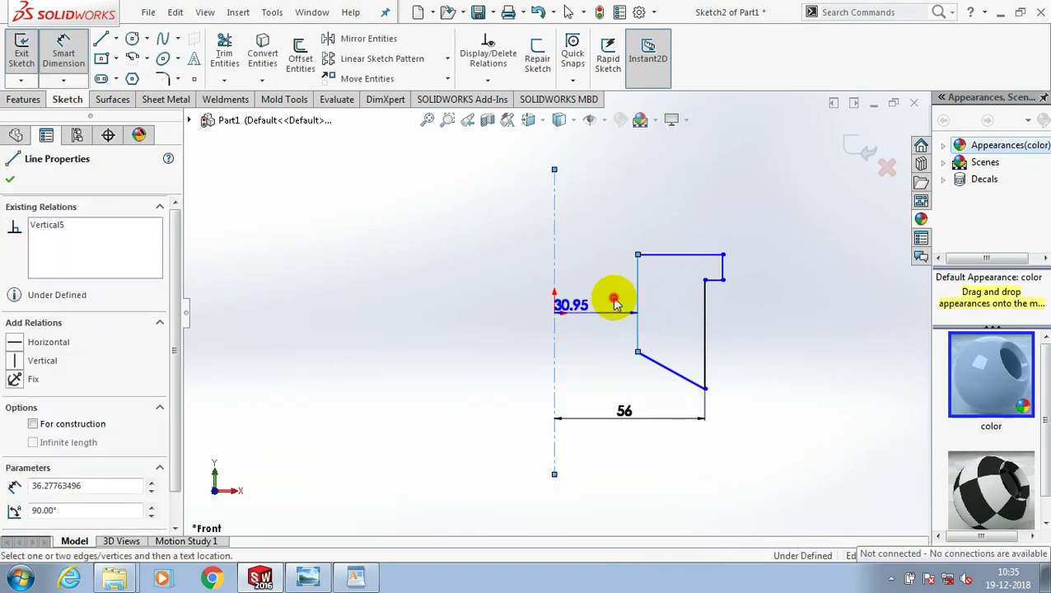
{"action": "left_click", "coordinate": [615, 303]}
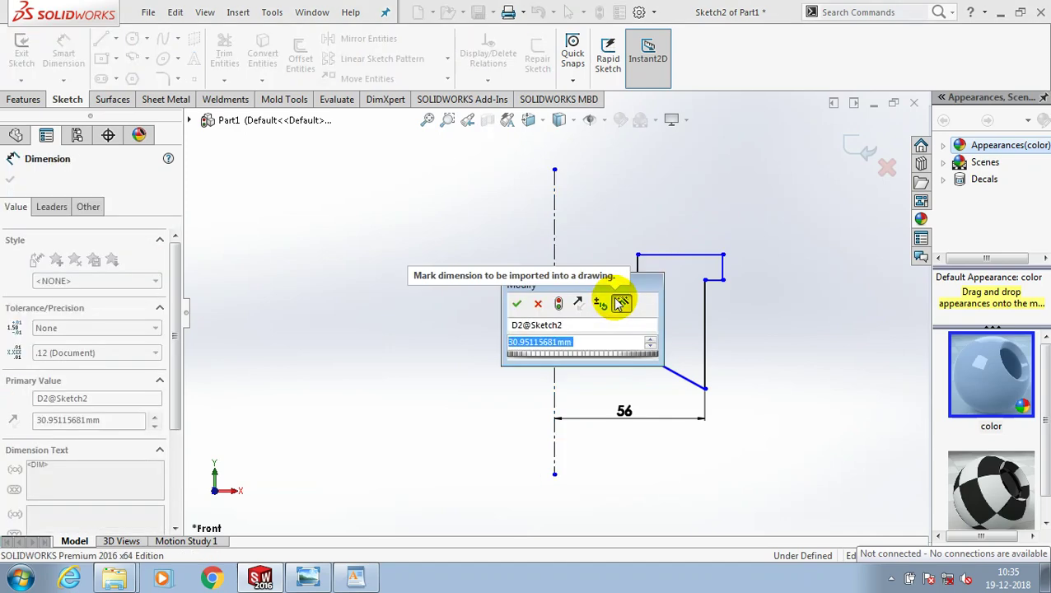
{"action": "type", "text": "14"}
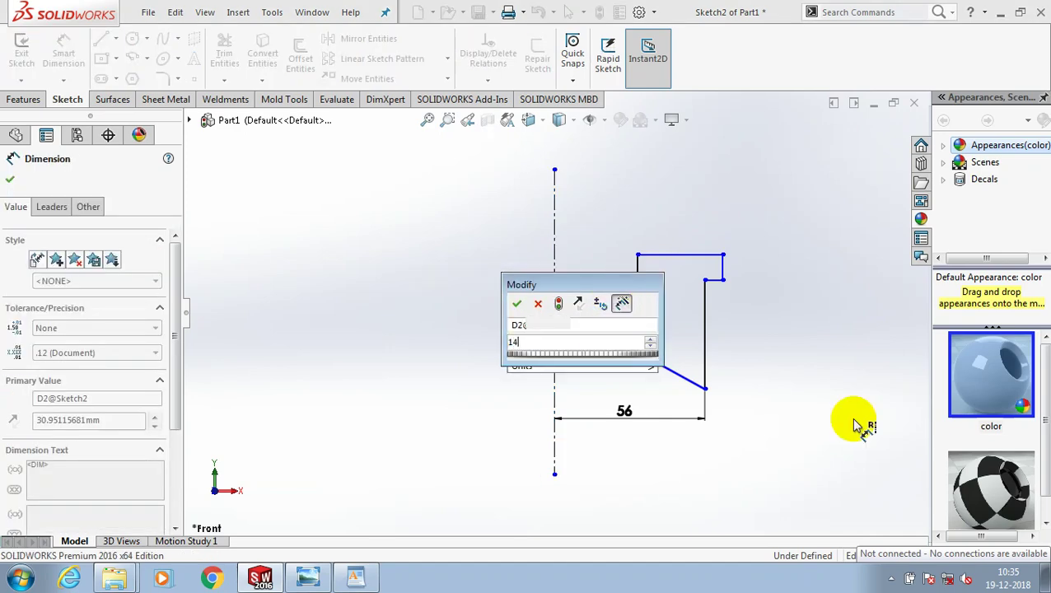
{"action": "key", "text": "Return"}
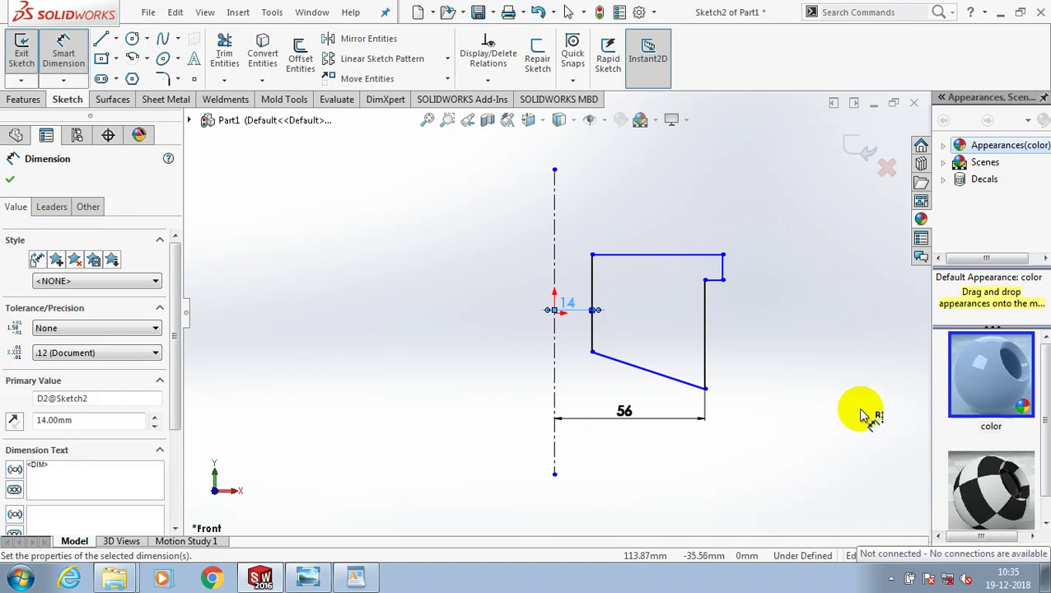
{"action": "double_click", "coordinate": [629, 417]}
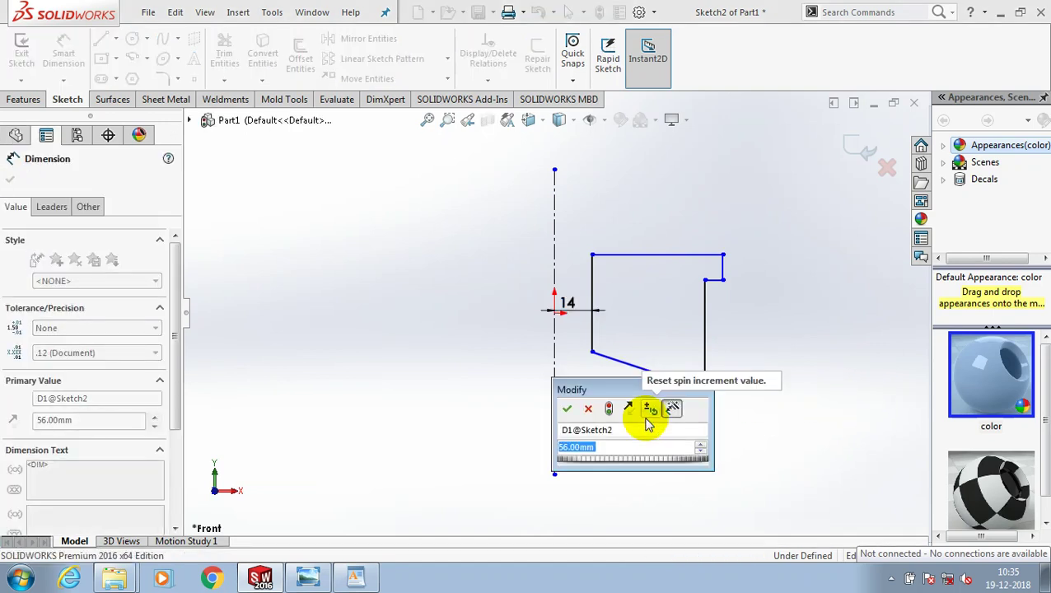
{"action": "type", "text": "28"}
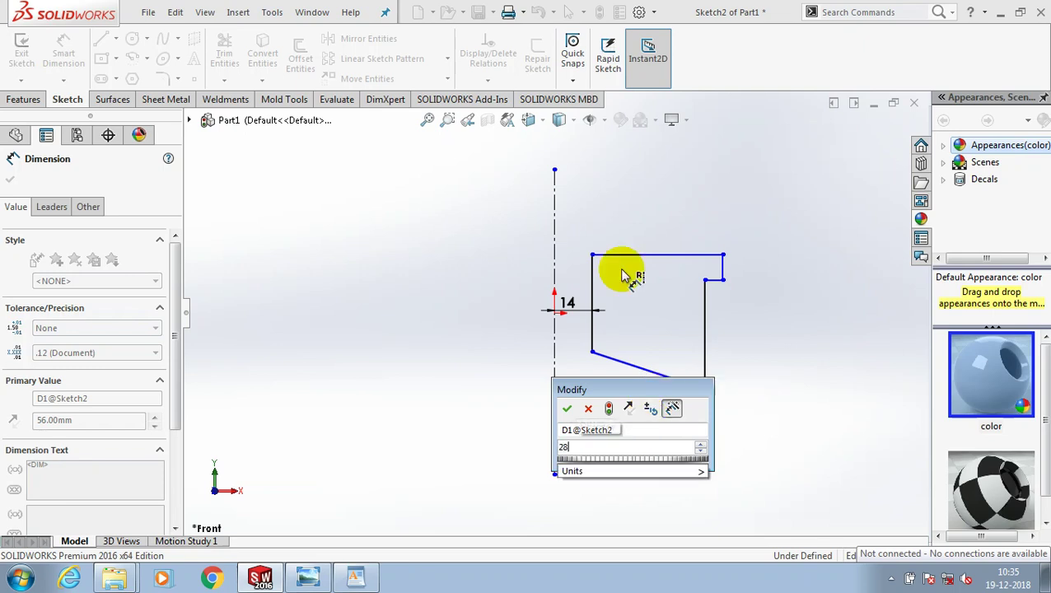
{"action": "key", "text": "Return"}
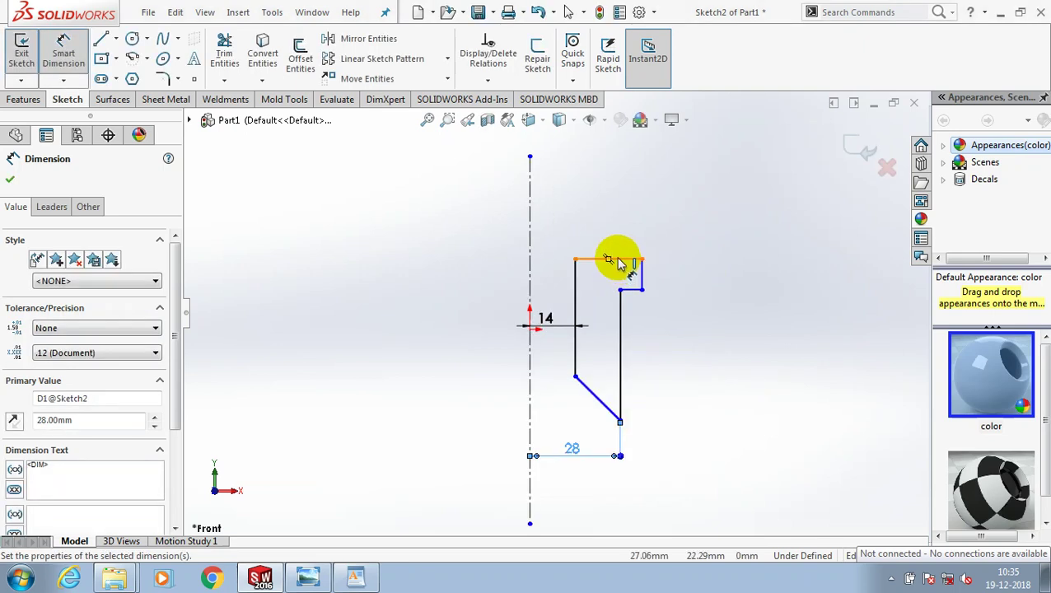
- Set the profile height to 42 mm and the short vertical edge to 12 mm
{"action": "left_click", "coordinate": [619, 261]}
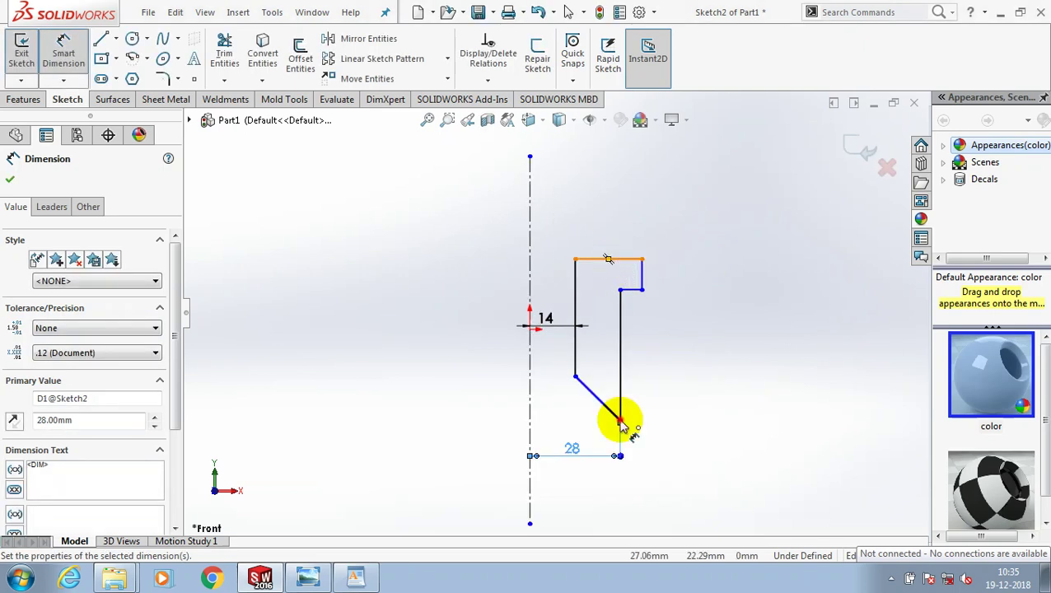
{"action": "left_click", "coordinate": [620, 424]}
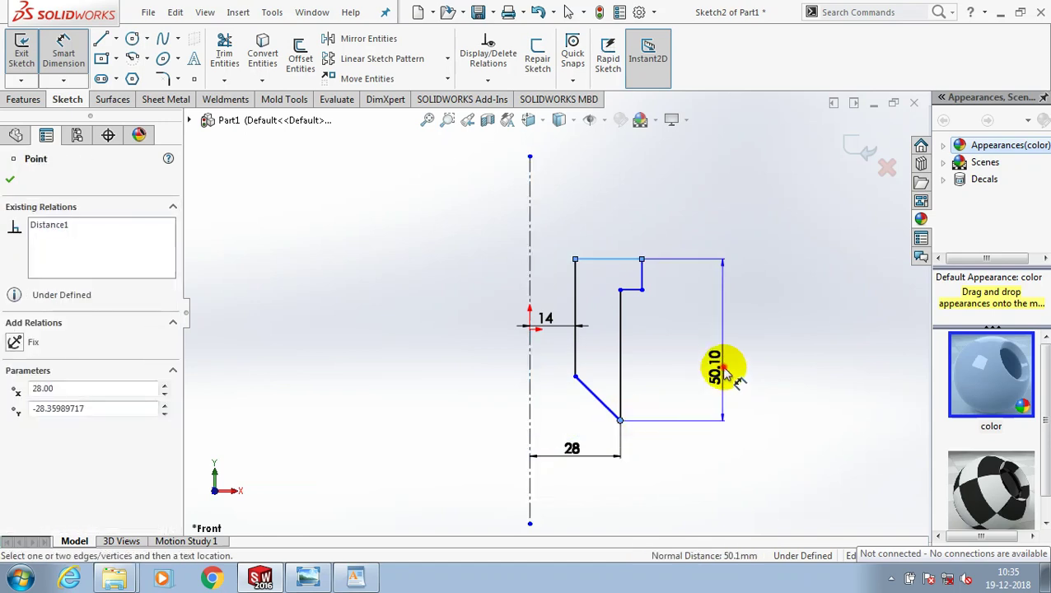
{"action": "left_click", "coordinate": [742, 373]}
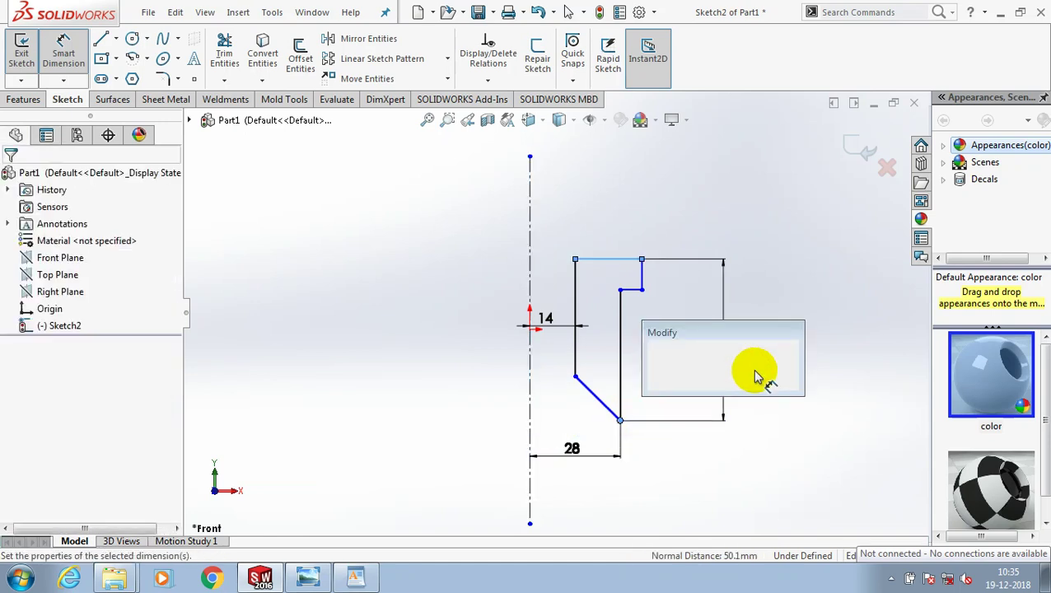
{"action": "type", "text": "42"}
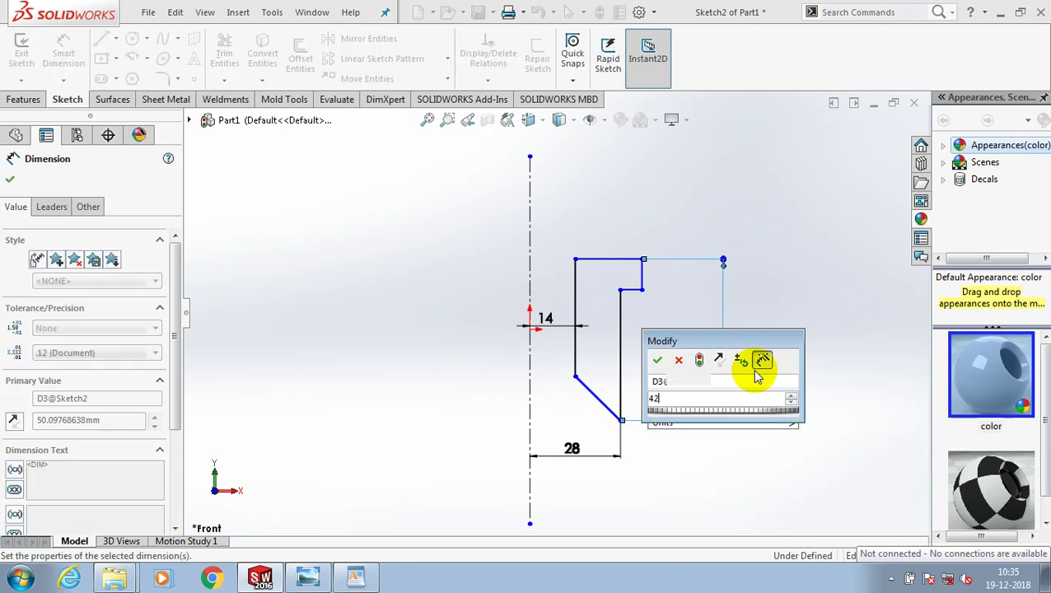
{"action": "key", "text": "Return"}
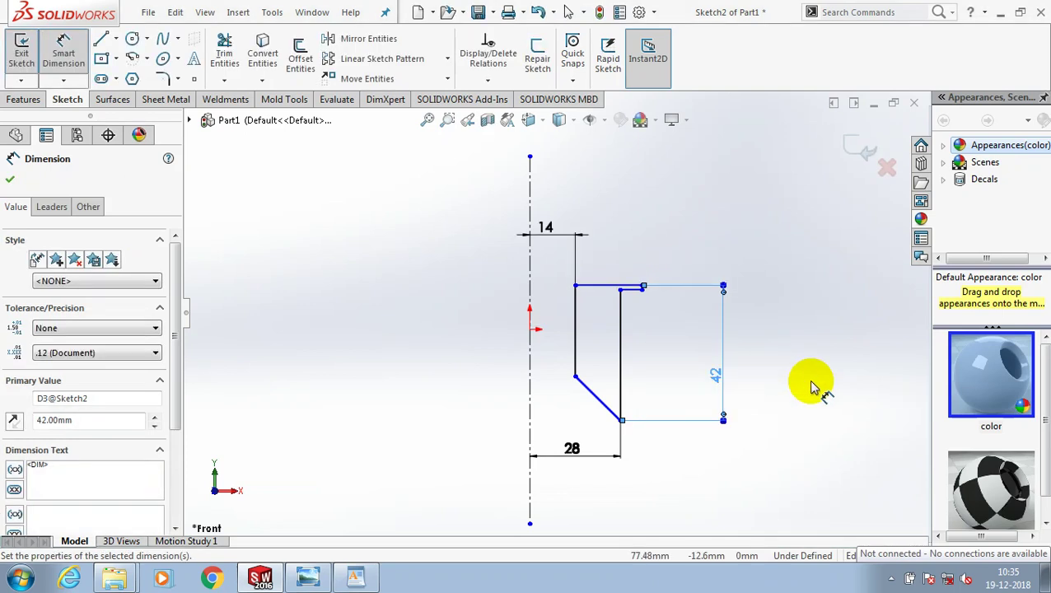
{"action": "scroll", "coordinate": [645, 297], "scroll_direction": "down", "scroll_amount": 1}
{"action": "scroll", "coordinate": [638, 298], "scroll_direction": "down", "scroll_amount": 1}
{"action": "scroll", "coordinate": [609, 293], "scroll_direction": "down", "scroll_amount": 2}
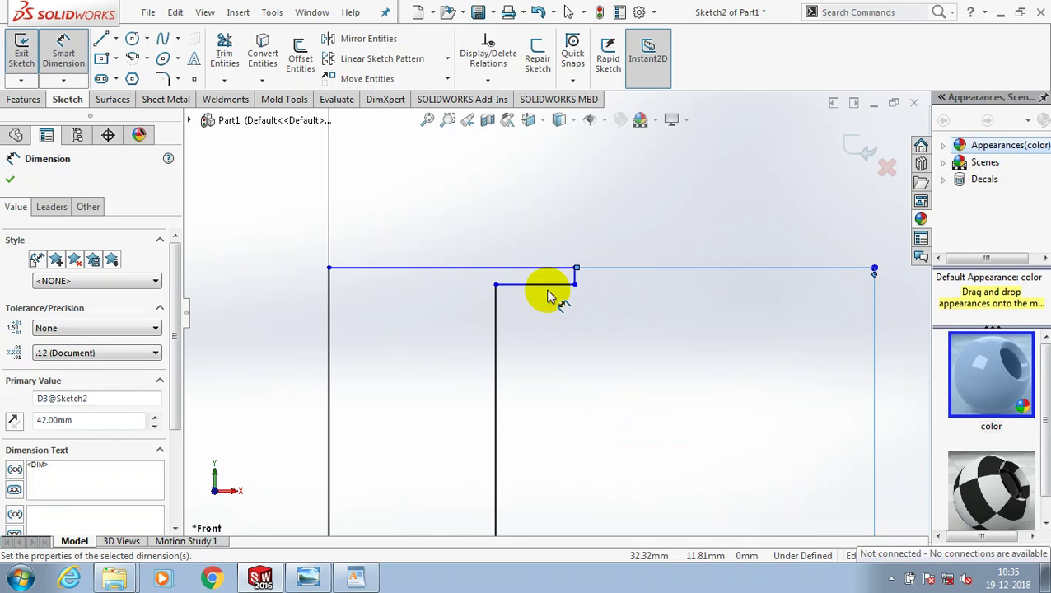
{"action": "left_click", "coordinate": [576, 277]}
{"action": "left_click", "coordinate": [655, 290]}
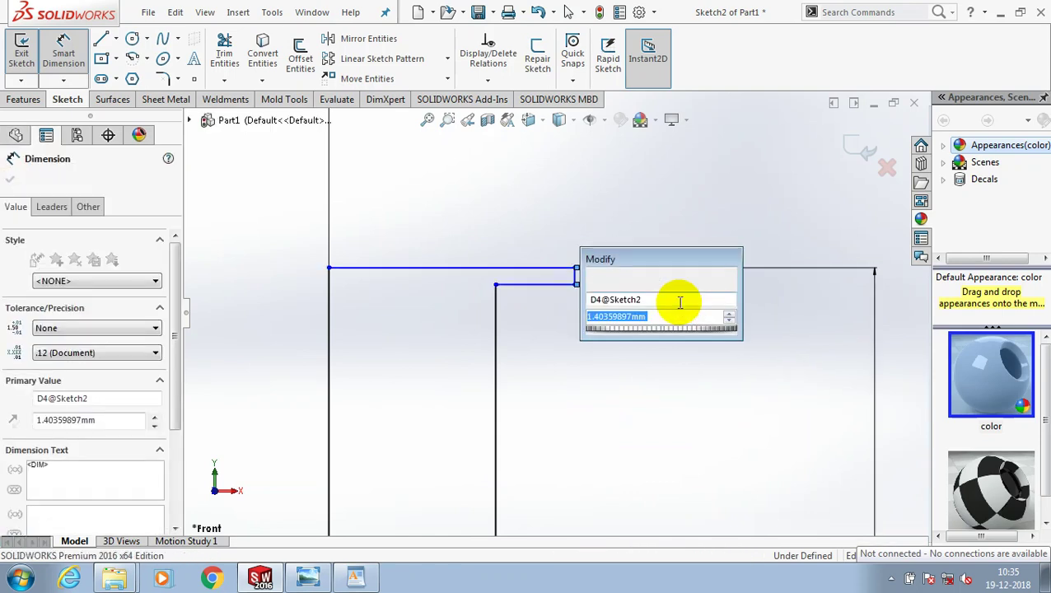
{"action": "type", "text": "1"}
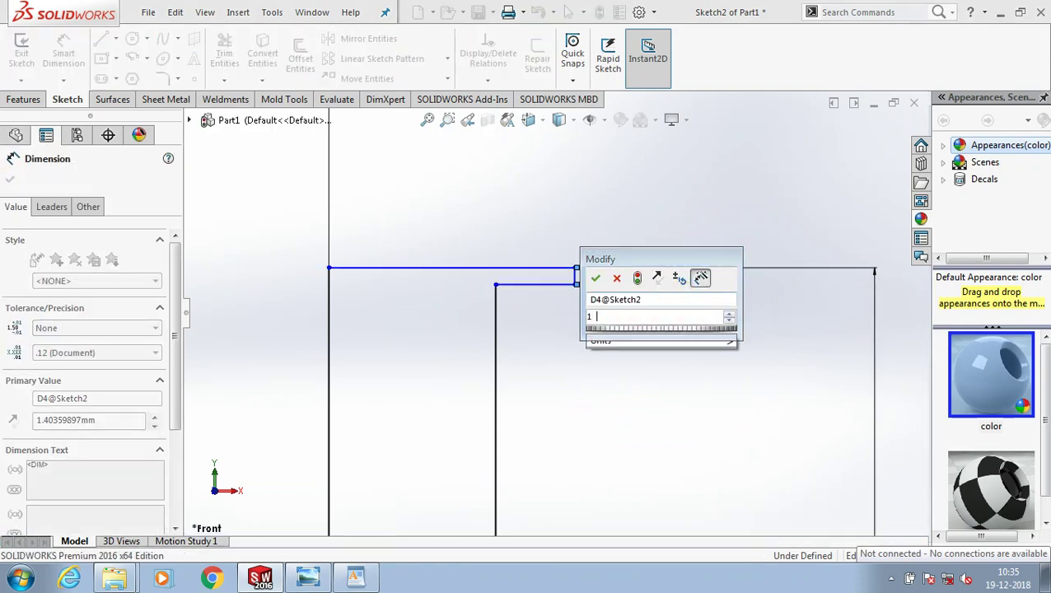
{"action": "type", "text": "2"}
{"action": "key", "text": "Return"}
- Set the step width to 7 mm, discard an unwanted dimension, and exit the sketch
{"action": "scroll", "coordinate": [627, 371], "scroll_direction": "up", "scroll_amount": 2}
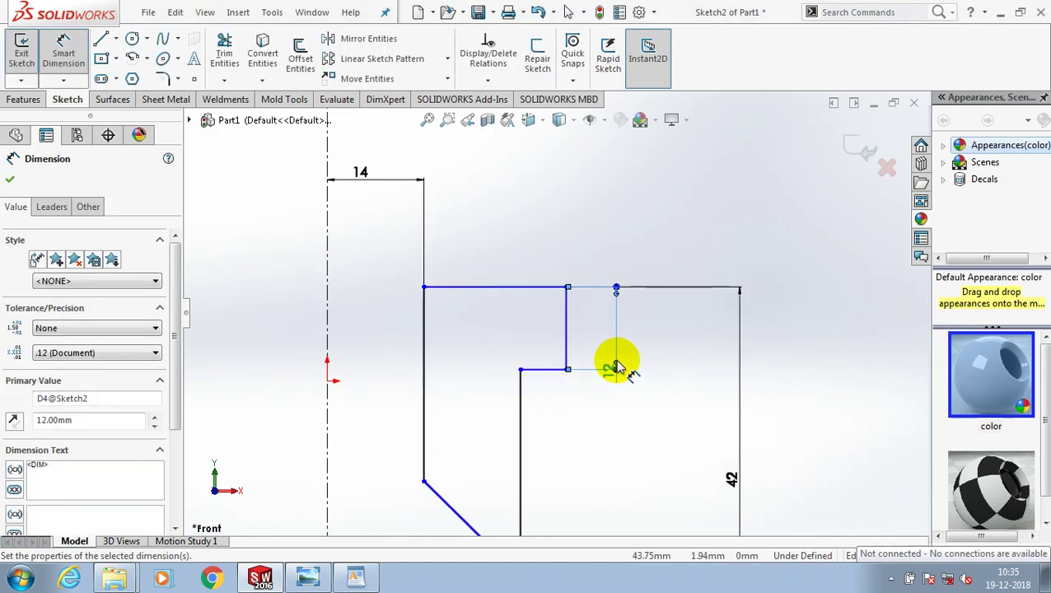
{"action": "left_click", "coordinate": [521, 371]}
{"action": "left_click", "coordinate": [566, 334]}
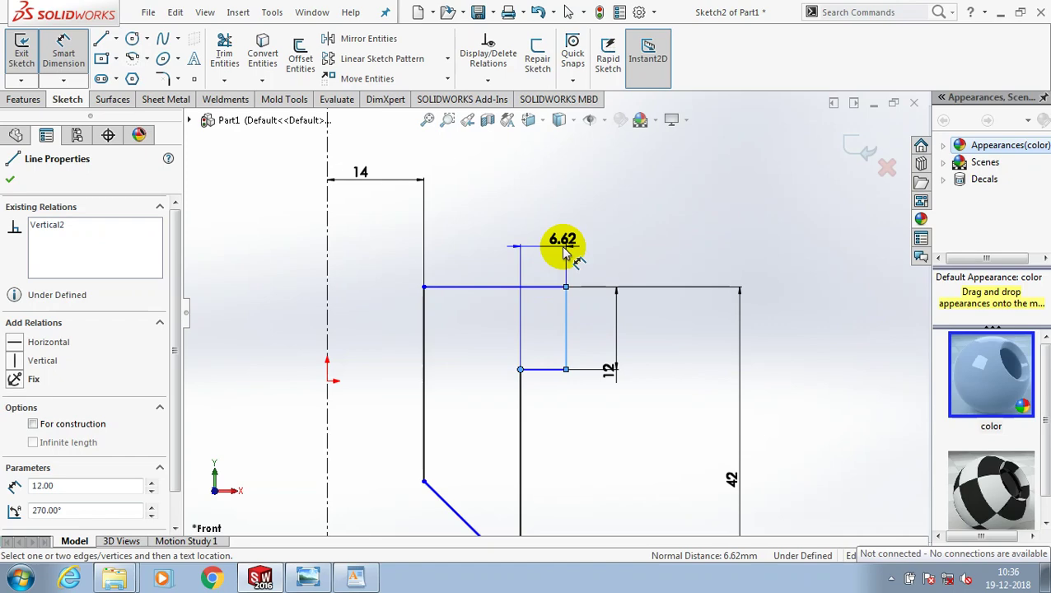
{"action": "left_click", "coordinate": [564, 251]}
{"action": "type", "text": "7"}
{"action": "key", "text": "Return"}
{"action": "scroll", "coordinate": [597, 362], "scroll_direction": "up", "scroll_amount": 3}
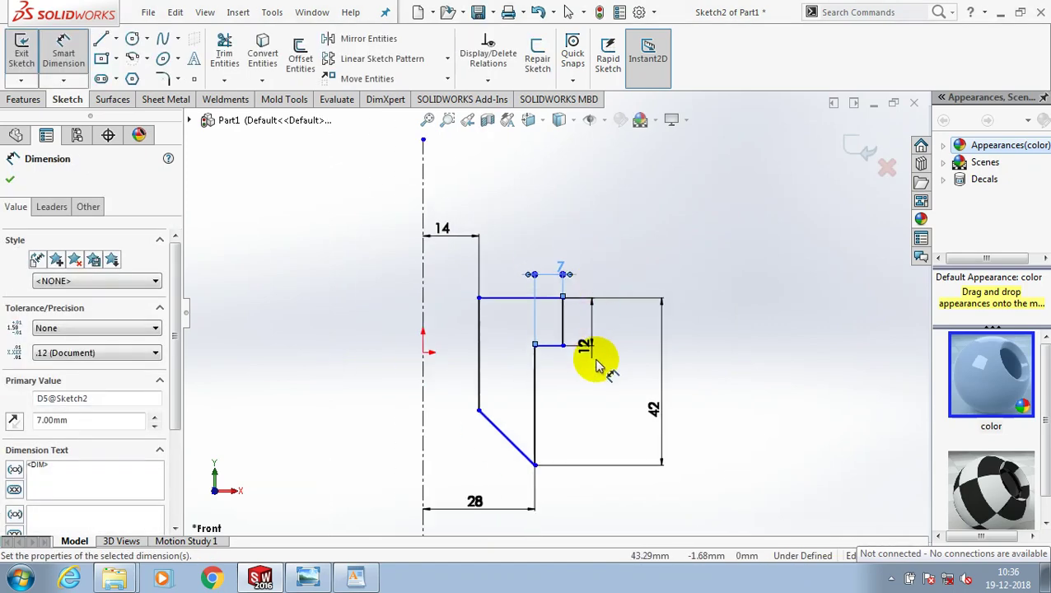
{"action": "scroll", "coordinate": [597, 362], "scroll_direction": "up", "scroll_amount": 2}
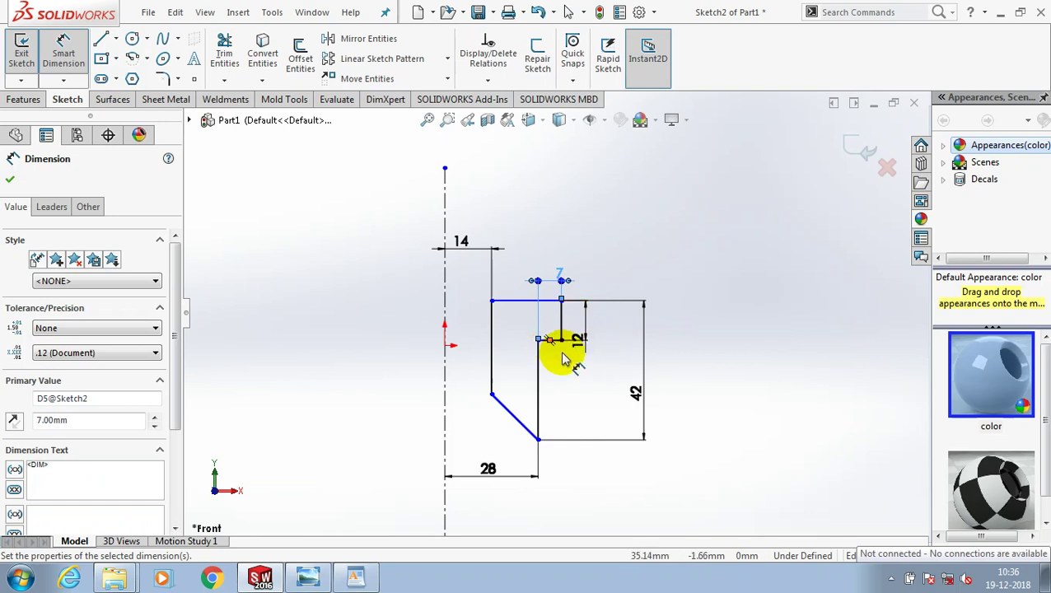
{"action": "left_click", "coordinate": [562, 379]}
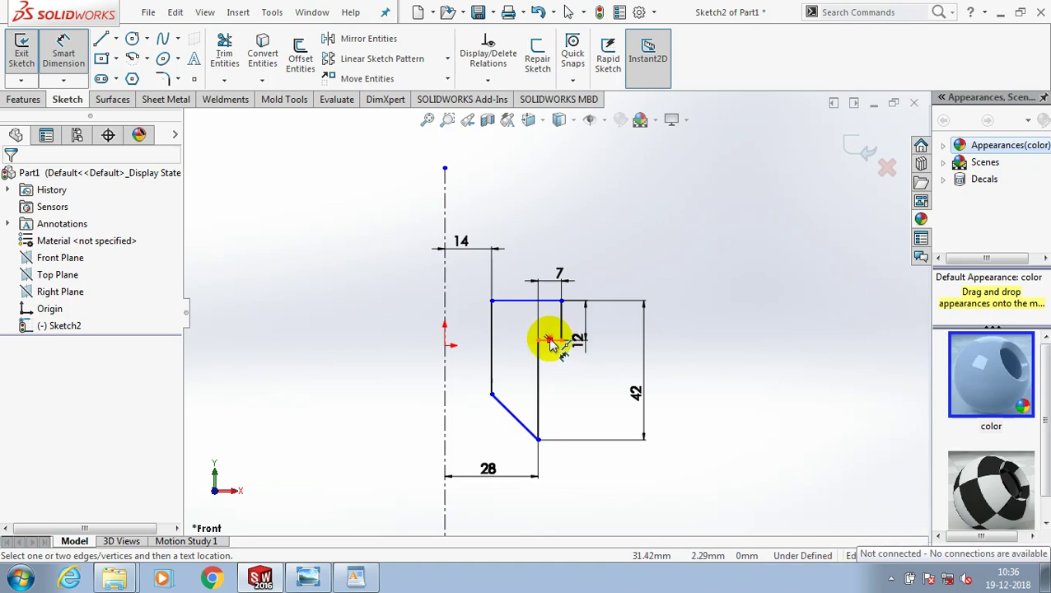
{"action": "left_click", "coordinate": [547, 341]}
{"action": "left_click", "coordinate": [538, 440]}
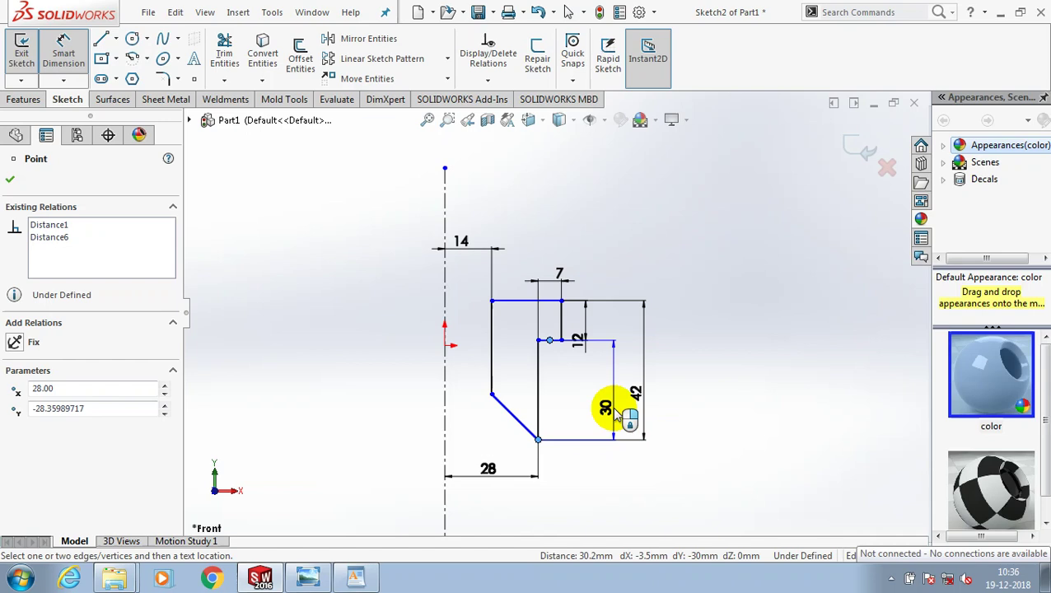
{"action": "key", "text": "Escape"}
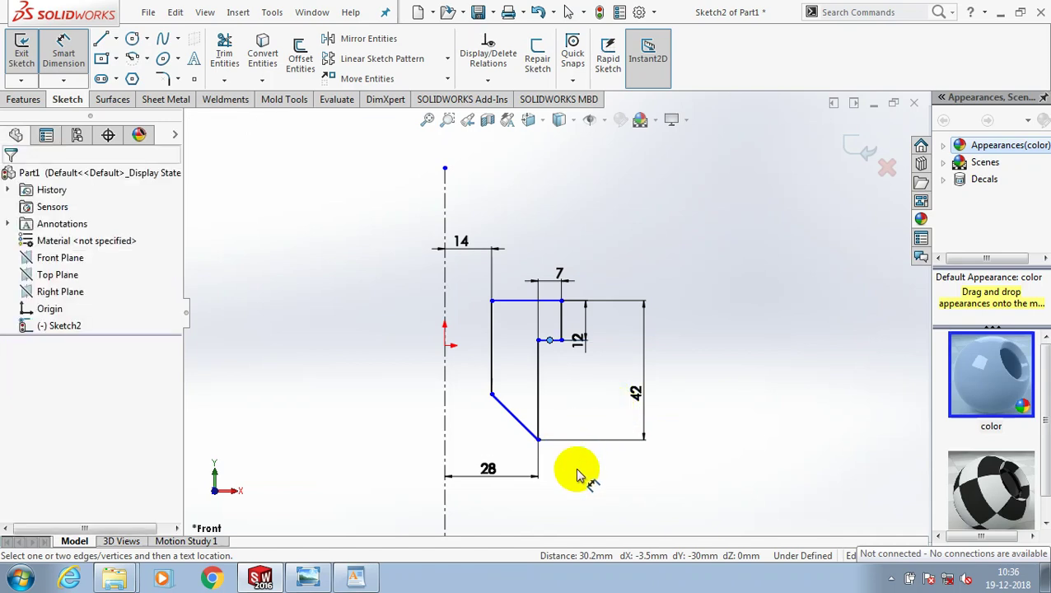
{"action": "left_click", "coordinate": [21, 49]}
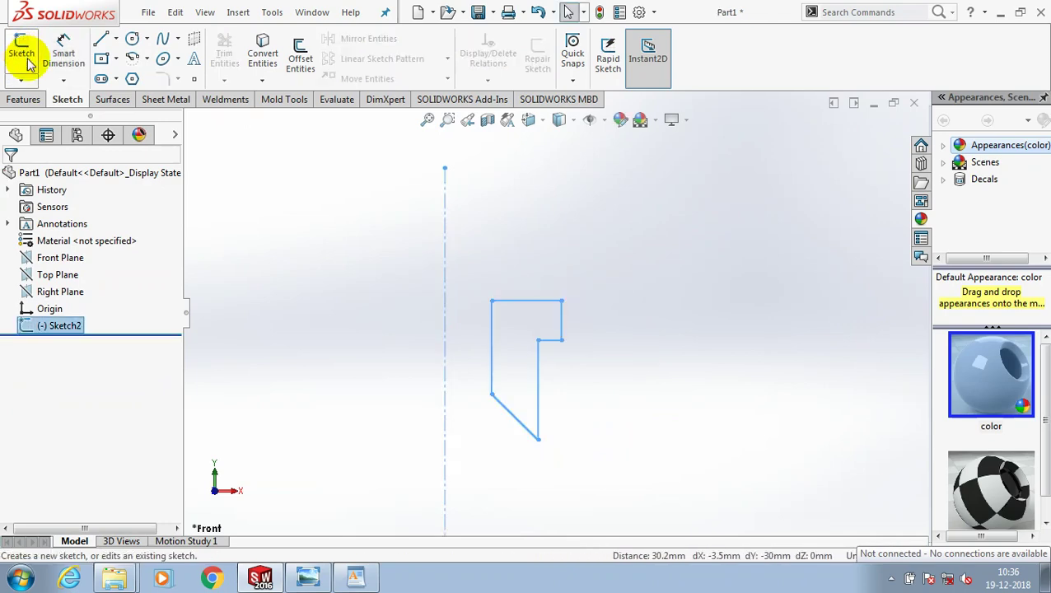
- Revolve Sketch2 360° around the centerline into a solid stepped ring with a bore
{"action": "left_click", "coordinate": [35, 99]}
{"action": "left_click", "coordinate": [76, 58]}
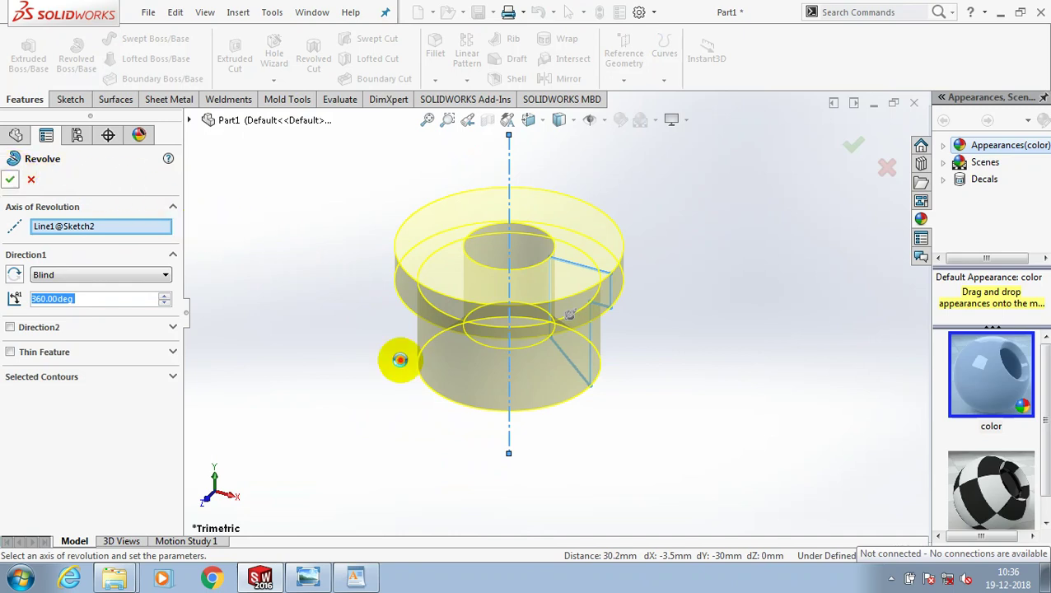
{"action": "right_click", "coordinate": [402, 356]}
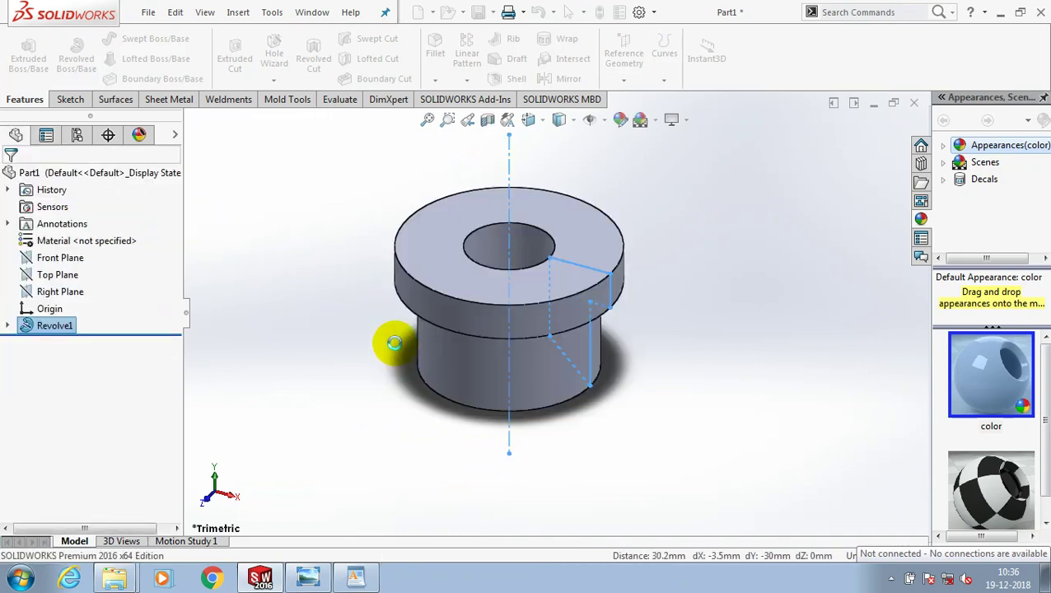
{"action": "left_click", "coordinate": [651, 205]}
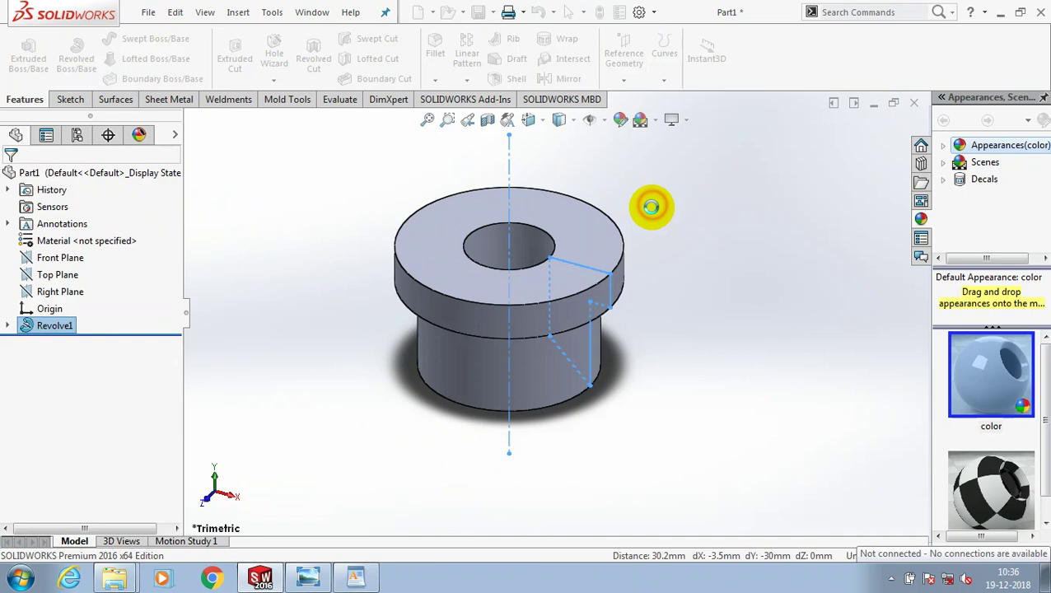
- Apply a dark brown colour appearance to the whole revolved part
{"action": "left_click", "coordinate": [626, 127]}
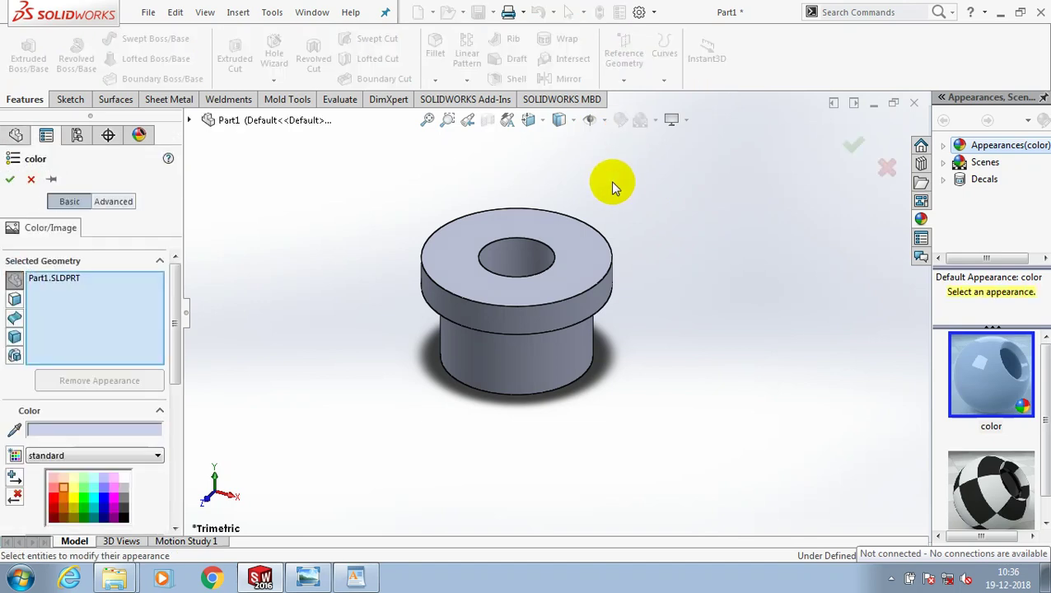
{"action": "left_click", "coordinate": [63, 517]}
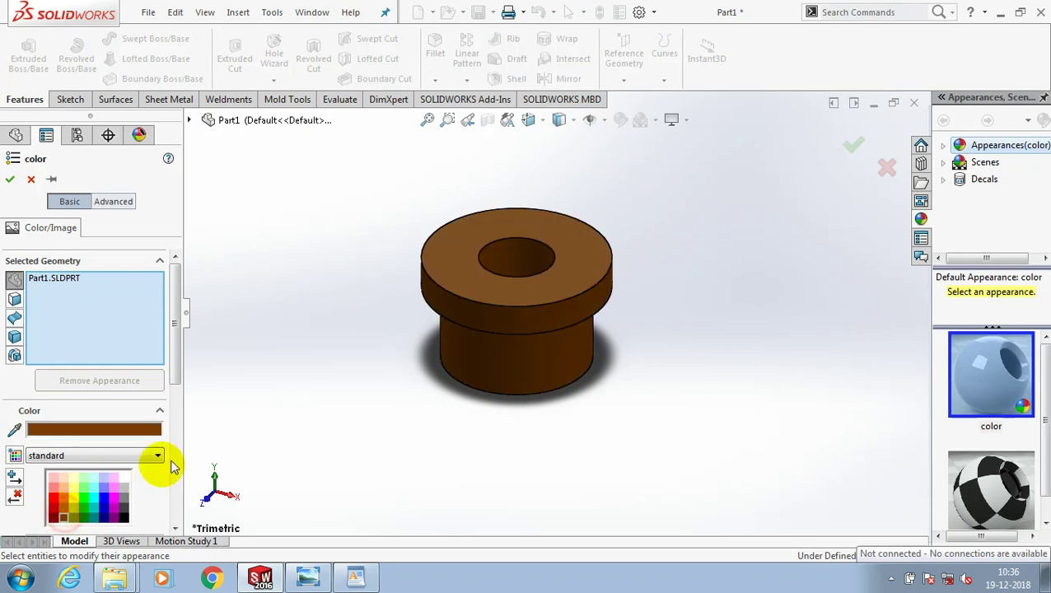
{"action": "left_click", "coordinate": [10, 179]}
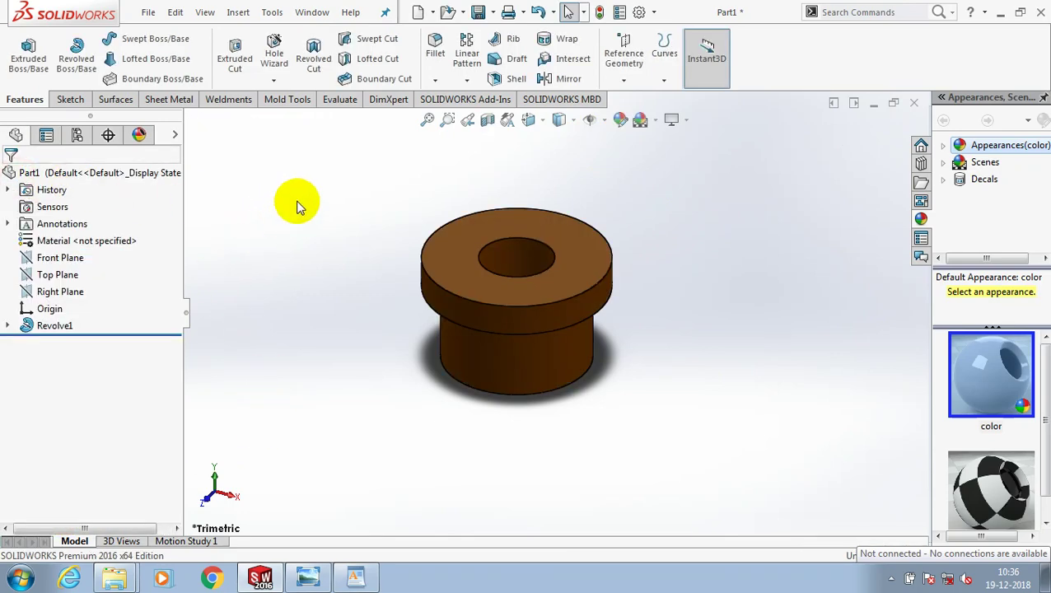
{"action": "left_click", "coordinate": [149, 12]}
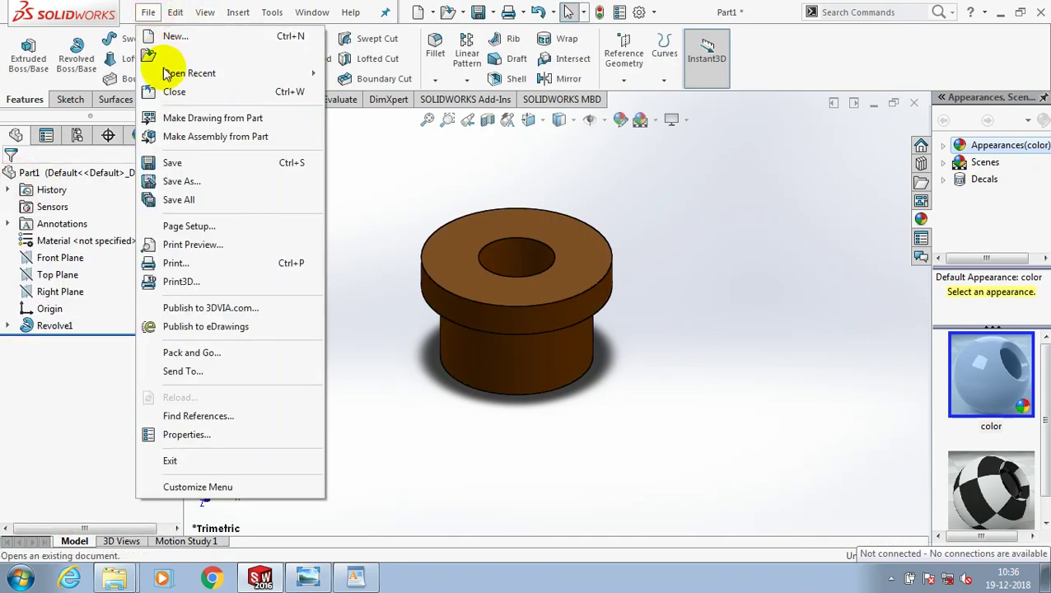
- Save the part as 'gland' in the STOP VALVE folder and close it
{"action": "left_click", "coordinate": [186, 189]}
{"action": "type", "text": "gl"}
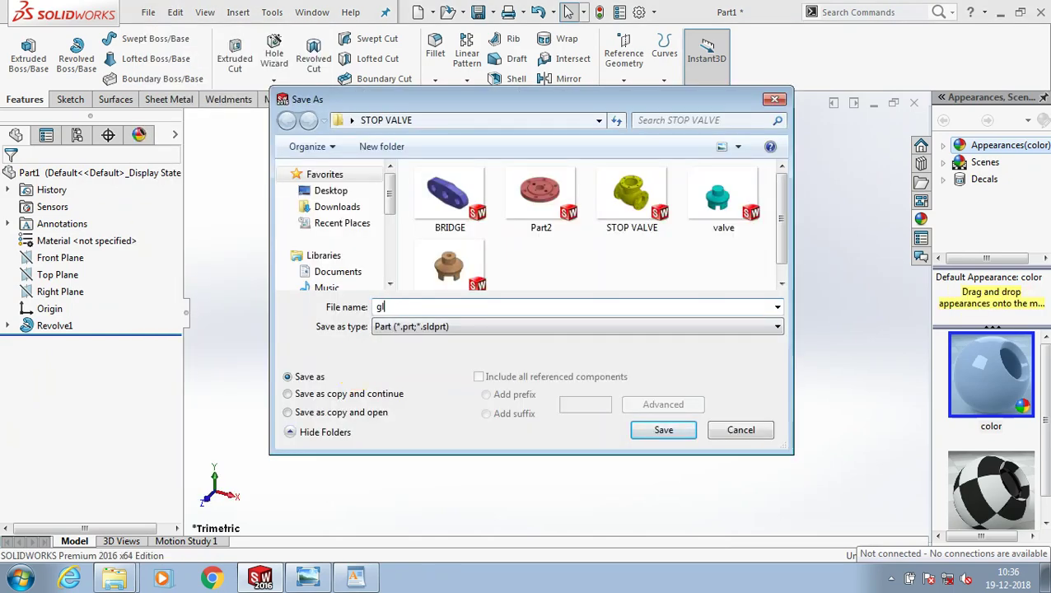
{"action": "type", "text": "and"}
{"action": "left_click", "coordinate": [666, 430]}
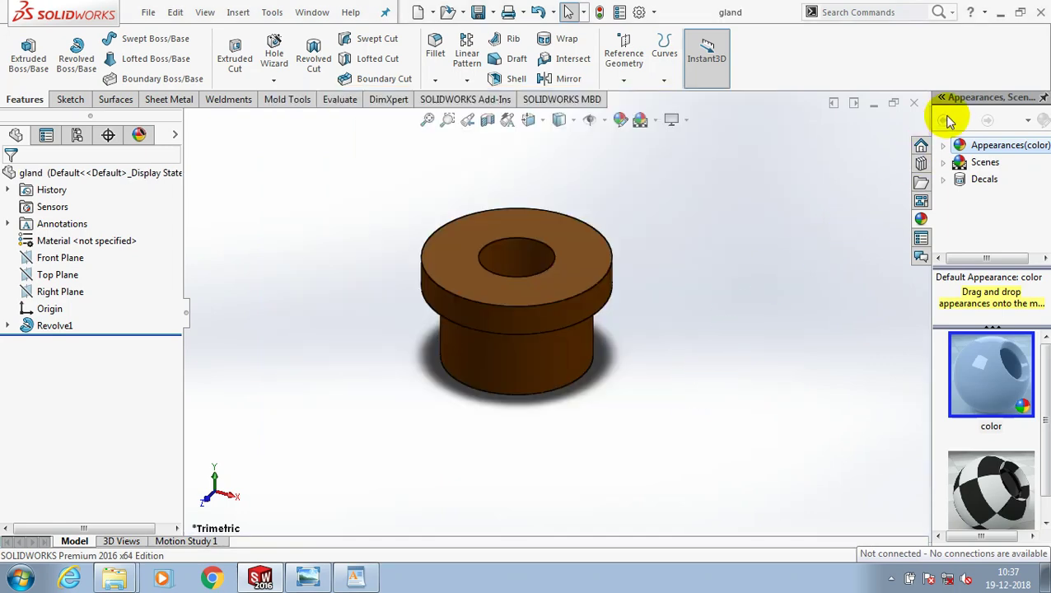
{"action": "key", "text": "ctrl+w"}
- Create a new blank part and check the 'valve seat' part name in the WordPad notes
{"action": "left_click", "coordinate": [146, 12]}
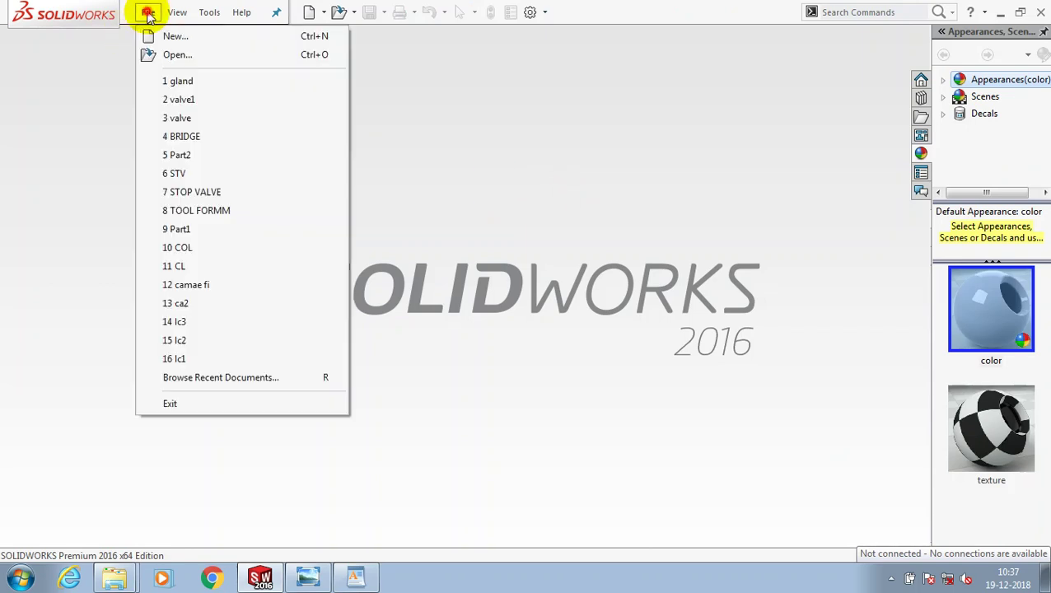
{"action": "key", "text": "ctrl+n"}
{"action": "left_click", "coordinate": [336, 371]}
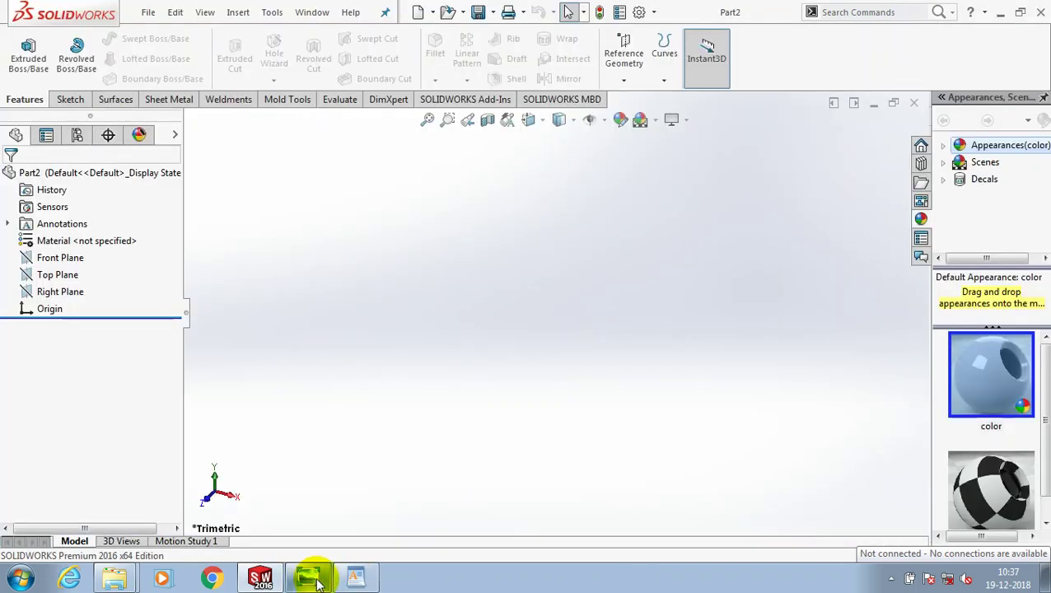
{"action": "left_click", "coordinate": [355, 577]}
{"action": "left_click", "coordinate": [595, 328]}
{"action": "left_click_drag", "start_coordinate": [595, 328], "coordinate": [426, 338]}
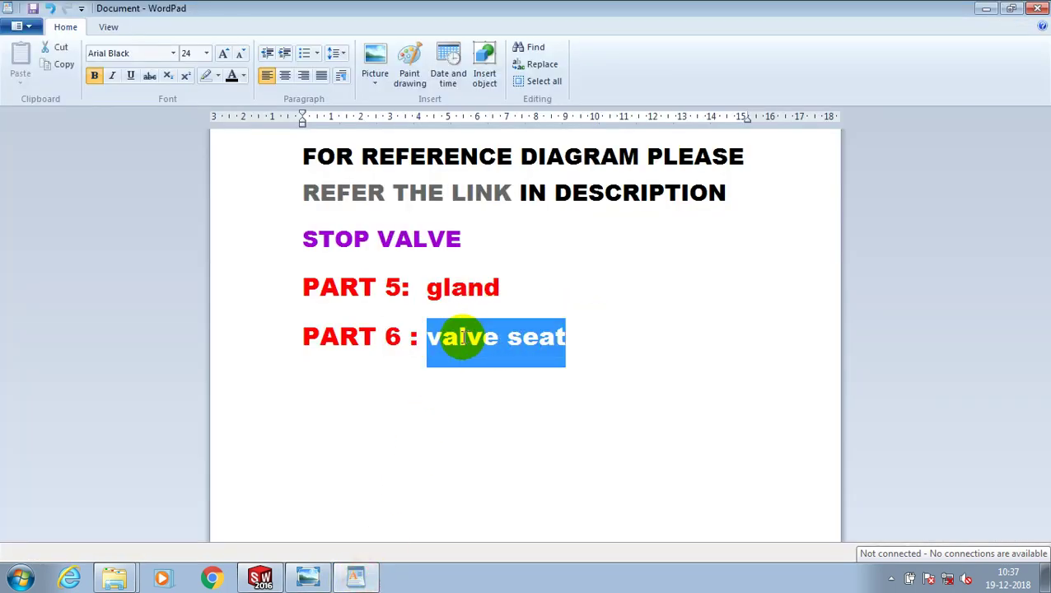
{"action": "left_click", "coordinate": [318, 581]}
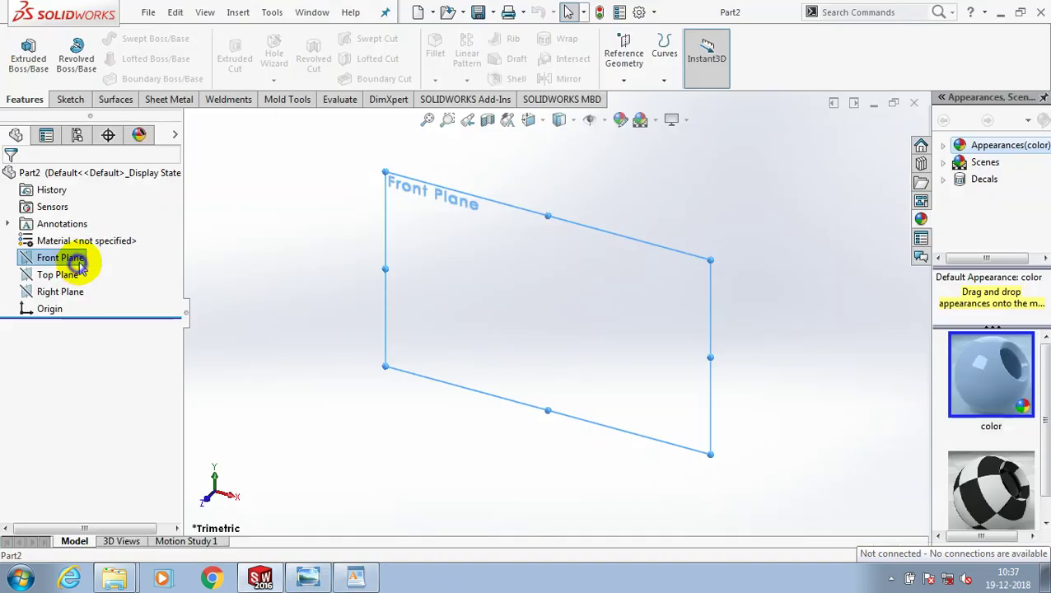
- Start a sketch on the new part's Front Plane, viewed face-on
{"action": "right_click", "coordinate": [70, 257]}
{"action": "left_click", "coordinate": [145, 243]}
{"action": "left_click", "coordinate": [73, 99]}
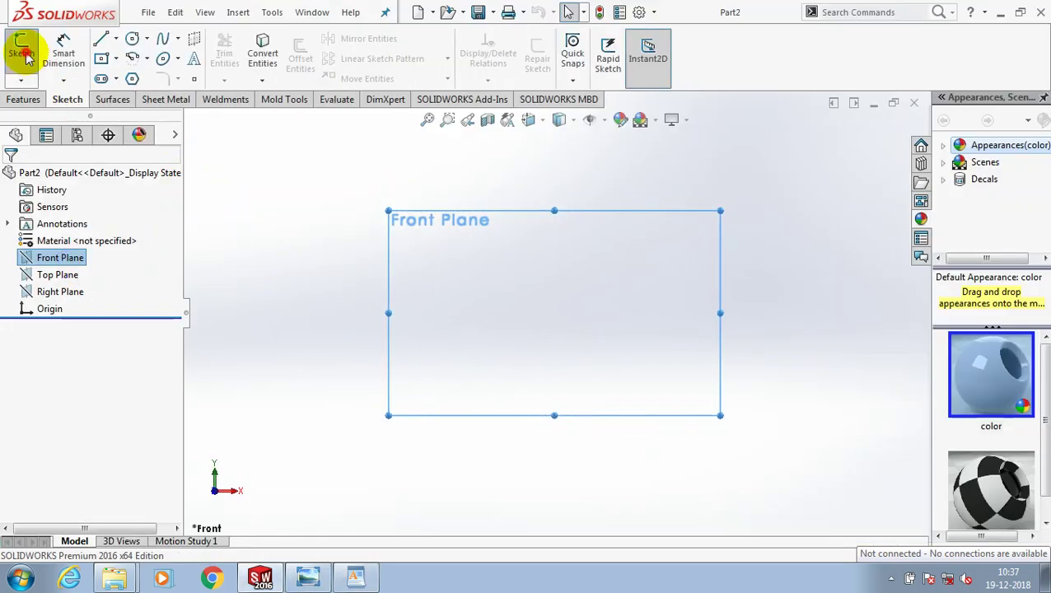
{"action": "left_click", "coordinate": [23, 50]}
- Draw a vertical centerline through the origin
{"action": "left_click", "coordinate": [116, 39]}
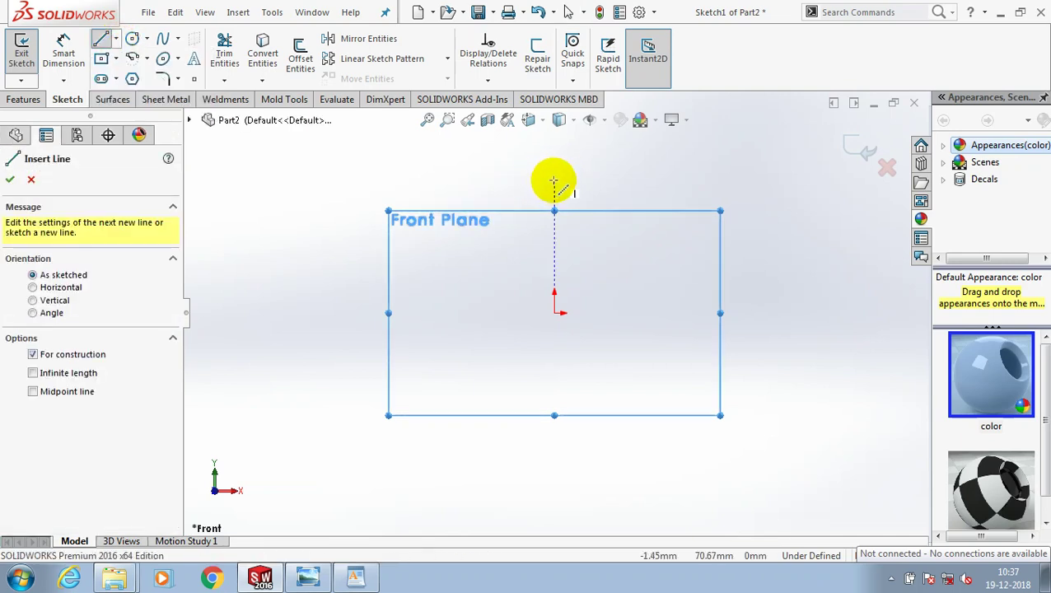
{"action": "left_click", "coordinate": [553, 180]}
{"action": "left_click", "coordinate": [553, 427]}
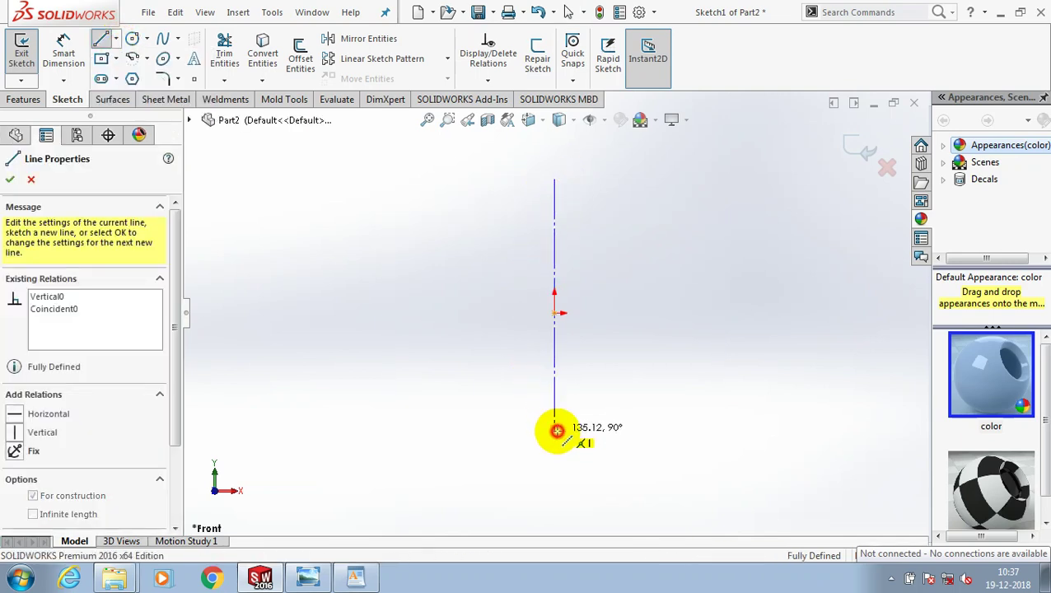
{"action": "key", "text": "Escape"}
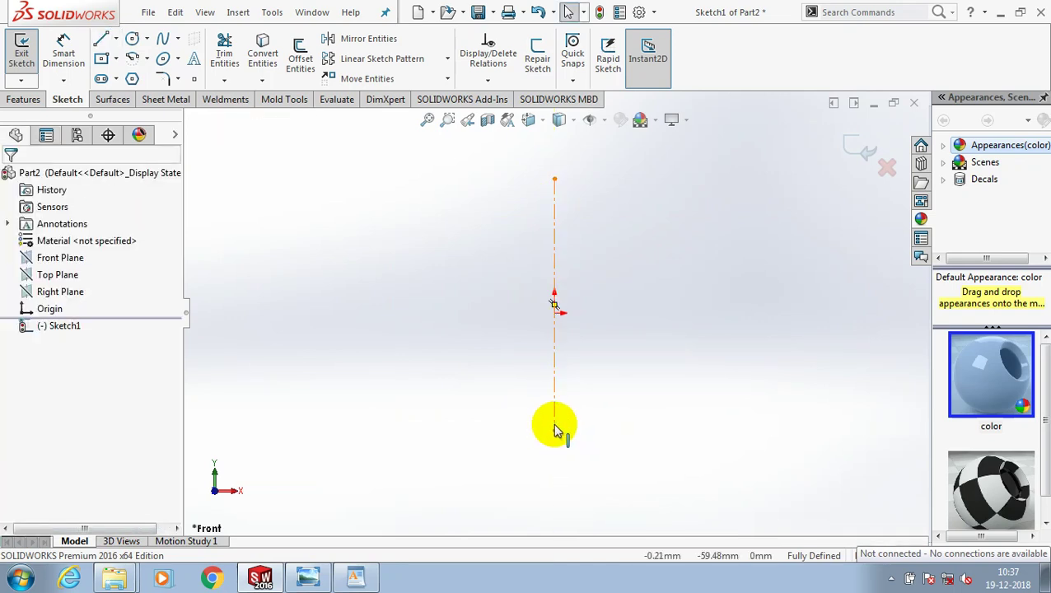
- Draw a closed tall narrow profile right of the axis with a stepped, angled lip on top
{"action": "left_click", "coordinate": [100, 38]}
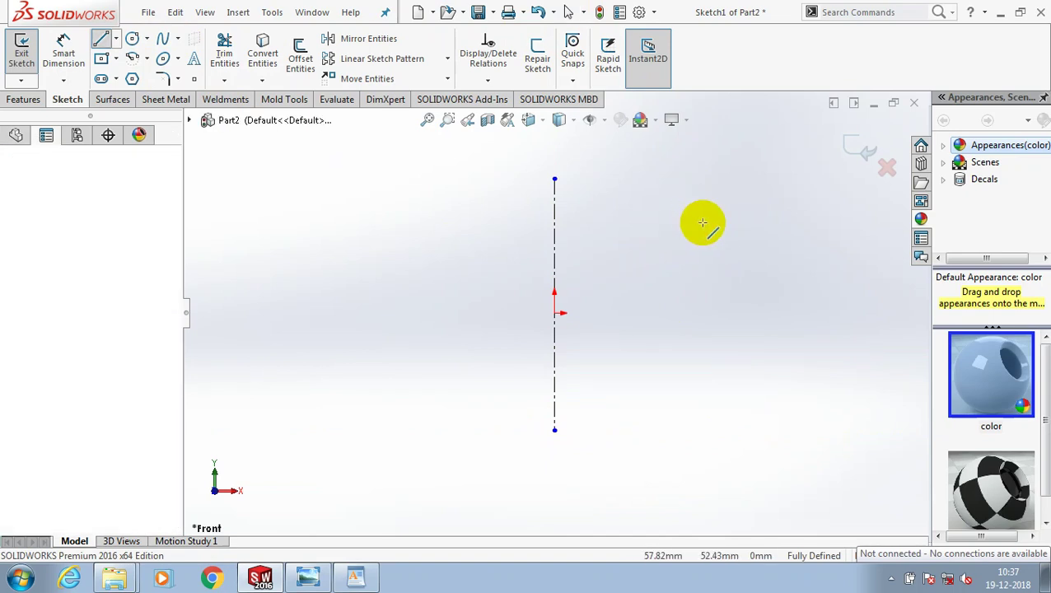
{"action": "left_click", "coordinate": [661, 215]}
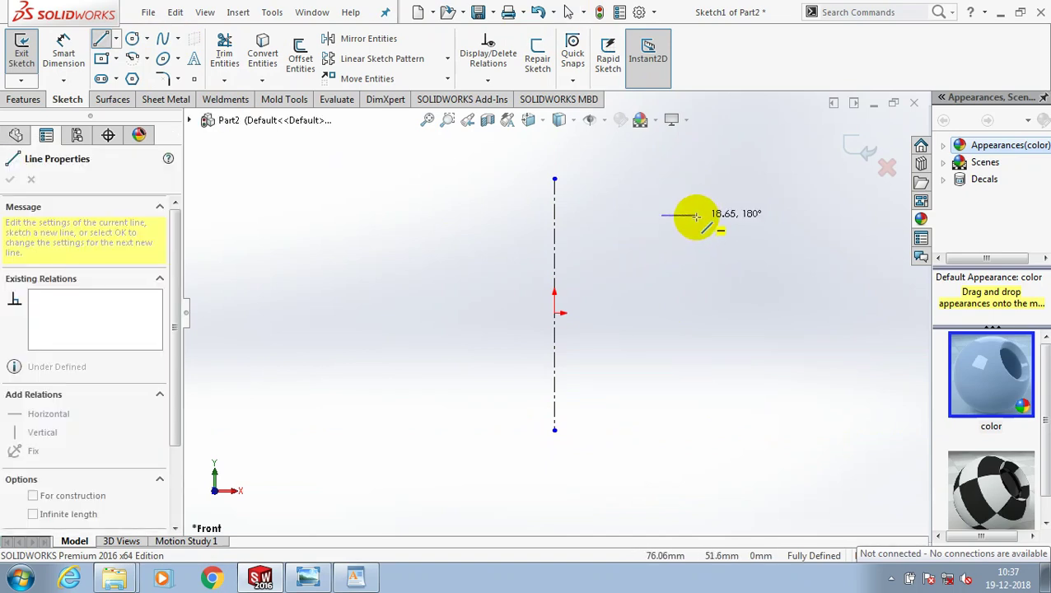
{"action": "left_click", "coordinate": [695, 215]}
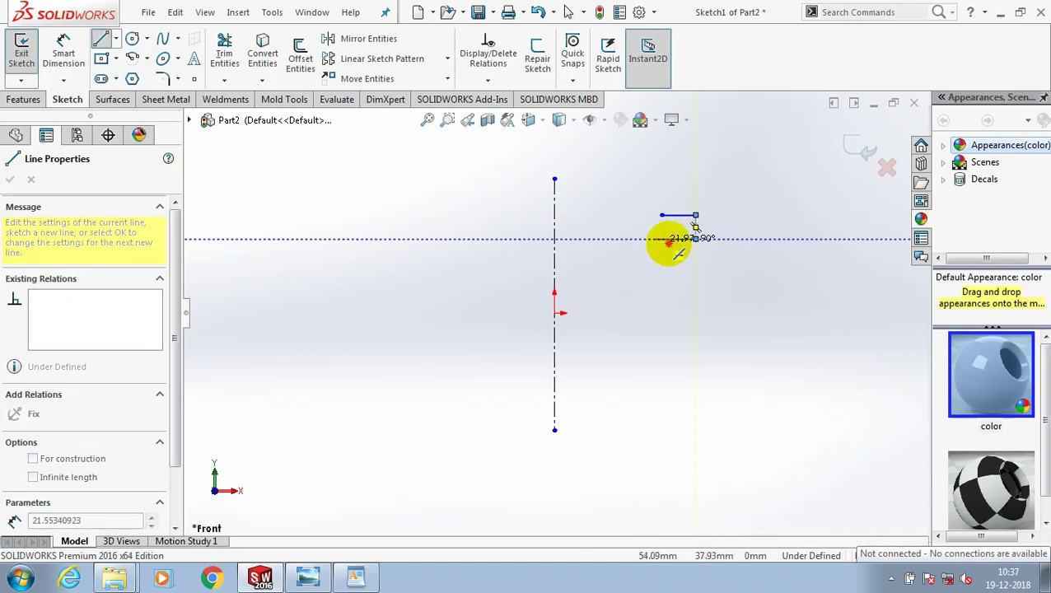
{"action": "left_click", "coordinate": [668, 239]}
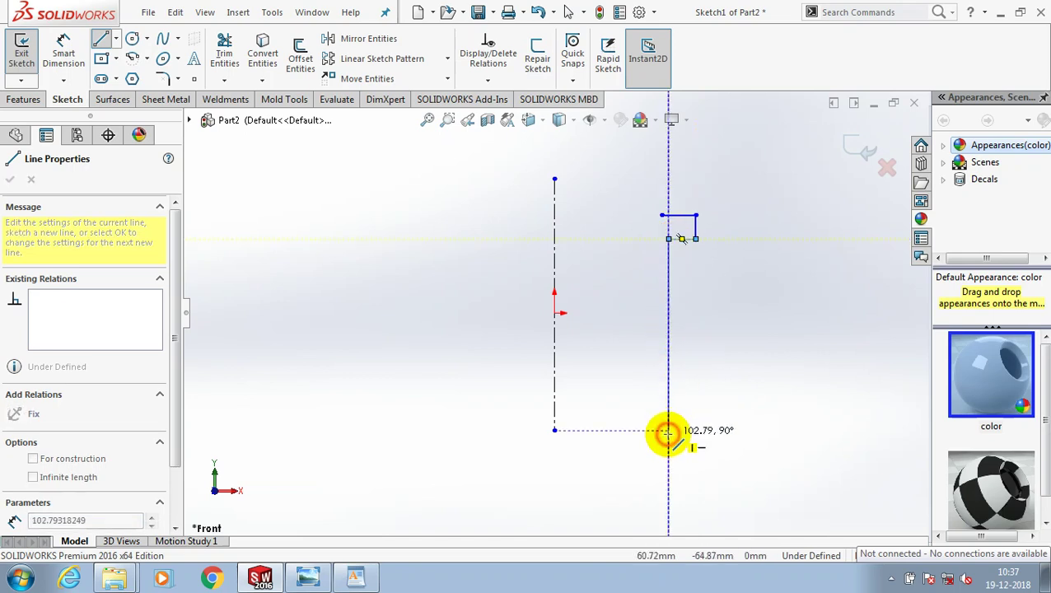
{"action": "left_click", "coordinate": [668, 430]}
{"action": "left_click", "coordinate": [651, 430]}
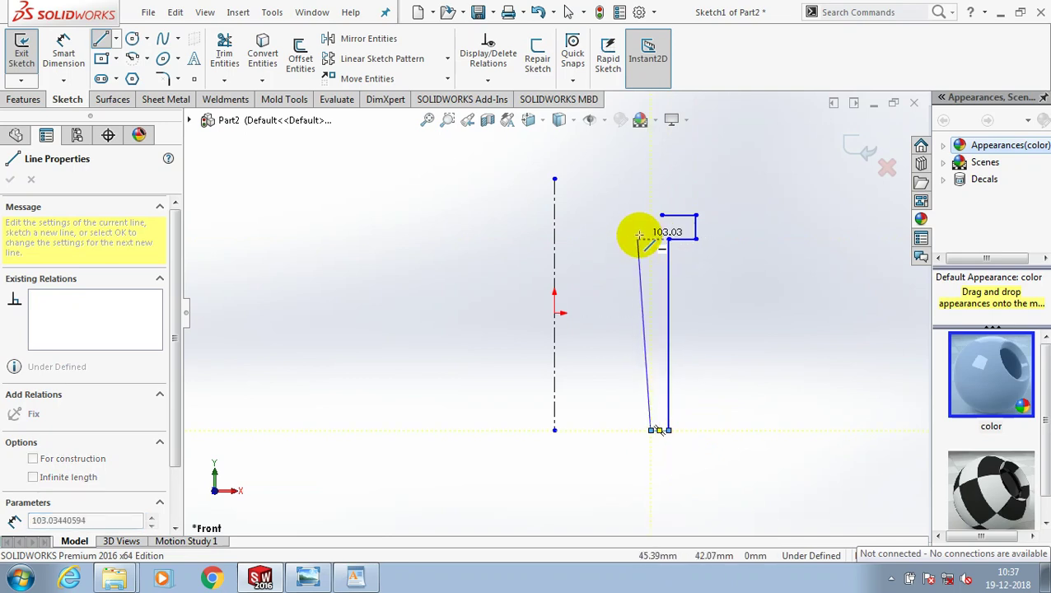
{"action": "left_click", "coordinate": [650, 239]}
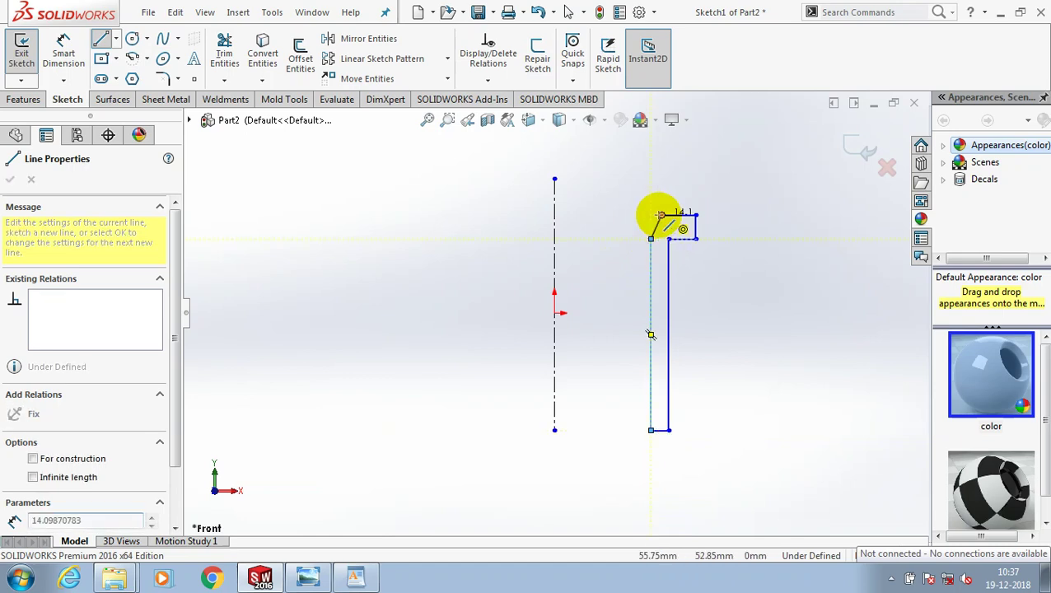
{"action": "left_click", "coordinate": [661, 215]}
{"action": "key", "text": "Escape"}
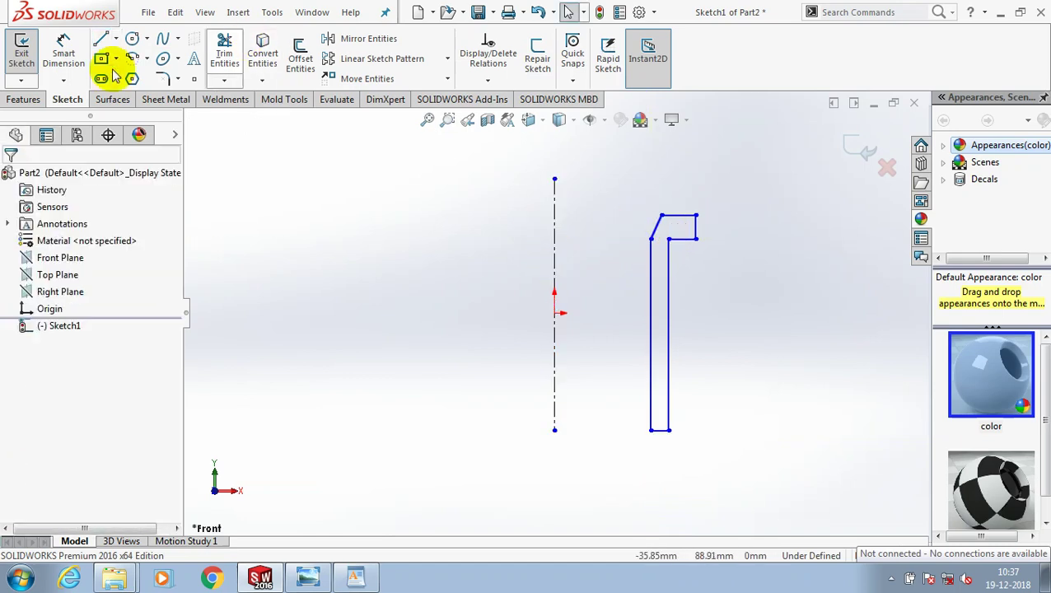
{"action": "left_click", "coordinate": [63, 51]}
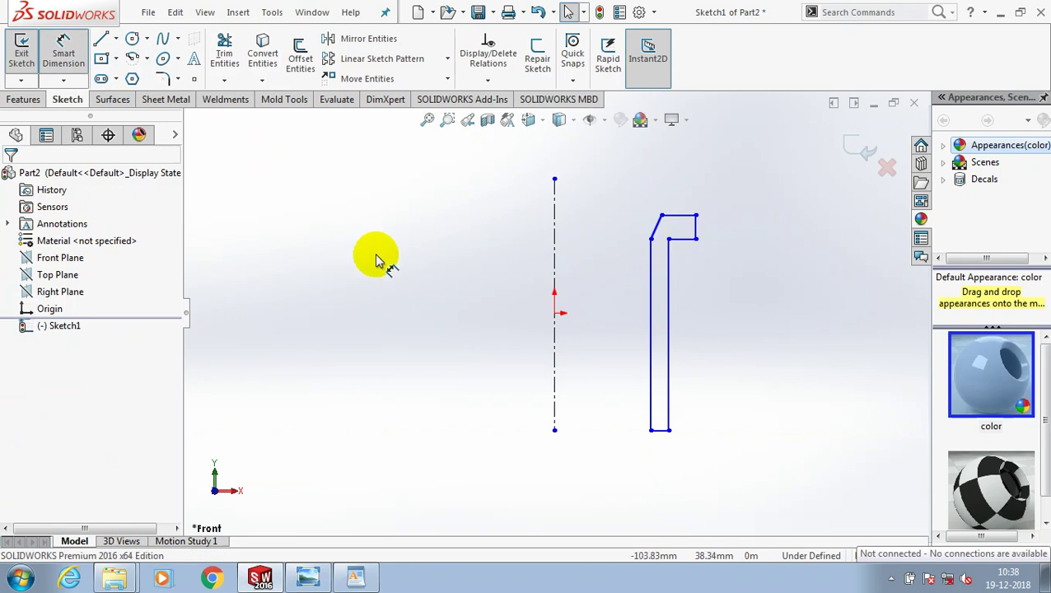
- Dimension the profile's inner side 62.5 mm and outer side 72 mm from the axis
{"action": "left_click", "coordinate": [556, 303]}
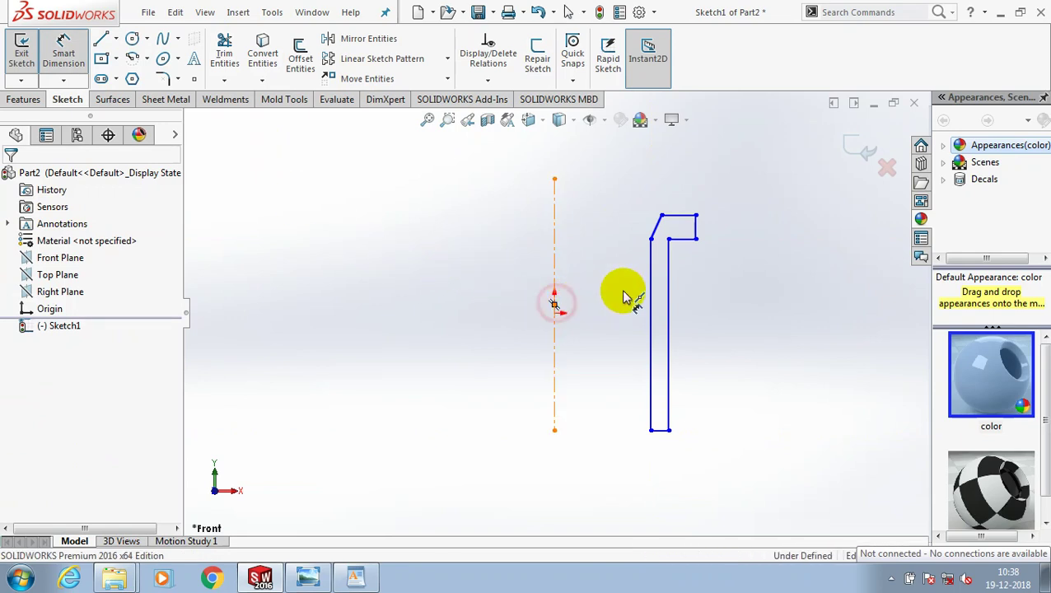
{"action": "left_click", "coordinate": [651, 305]}
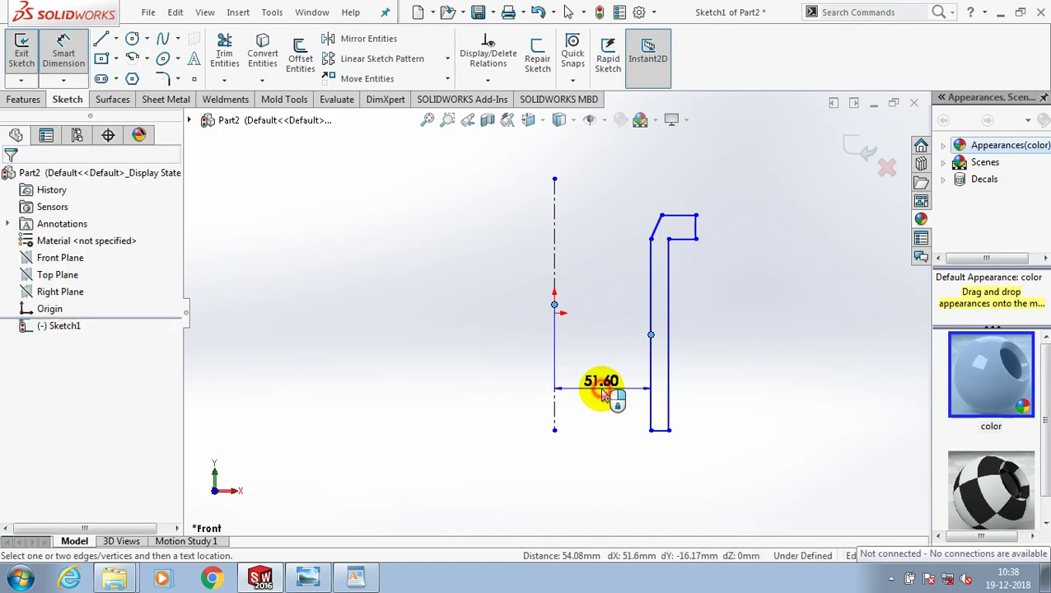
{"action": "left_click", "coordinate": [604, 396]}
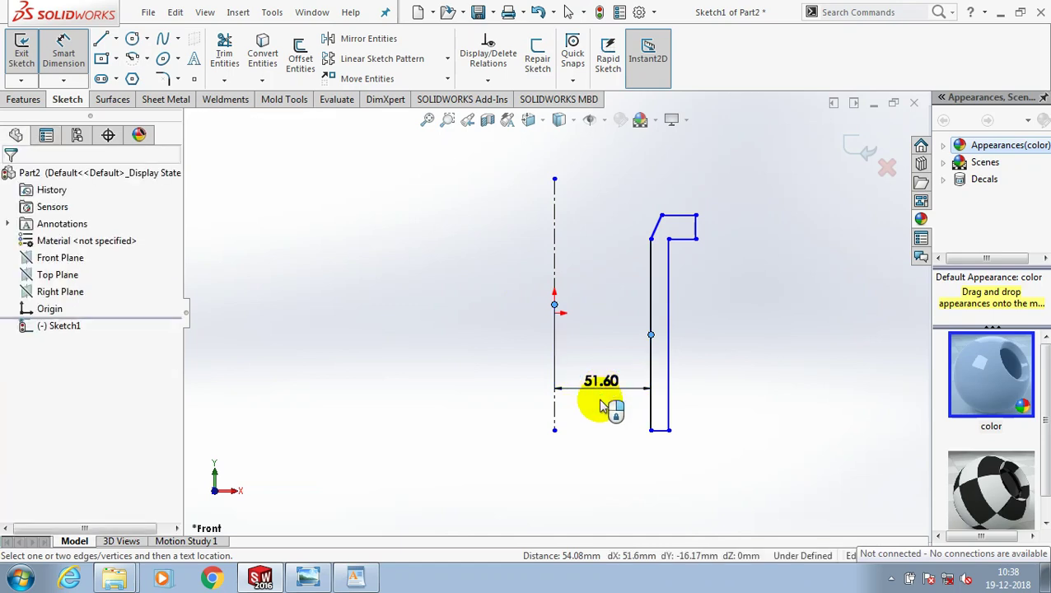
{"action": "type", "text": "62"}
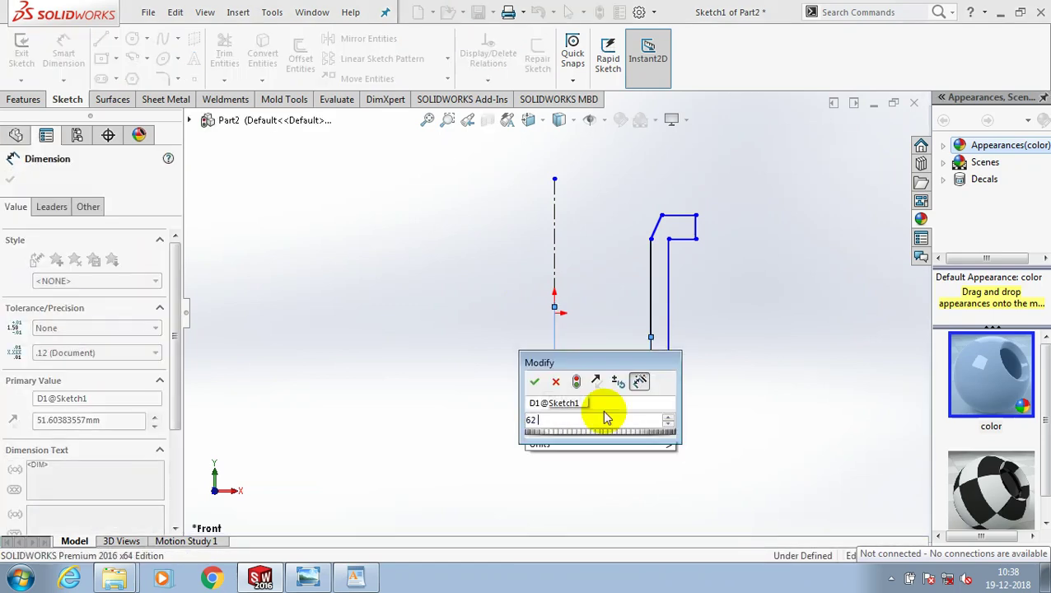
{"action": "type", "text": ".5"}
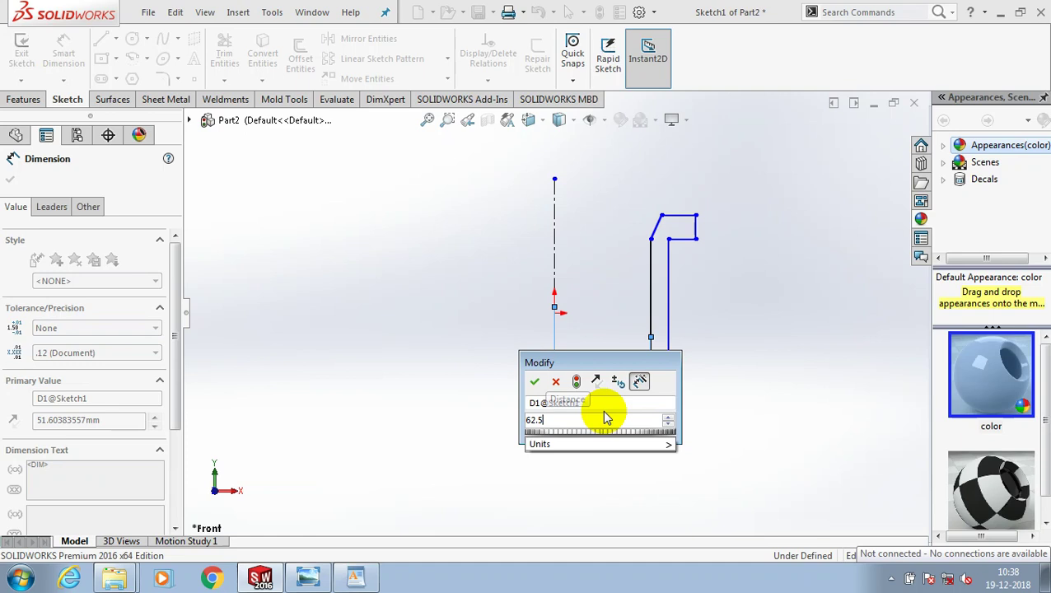
{"action": "key", "text": "Return"}
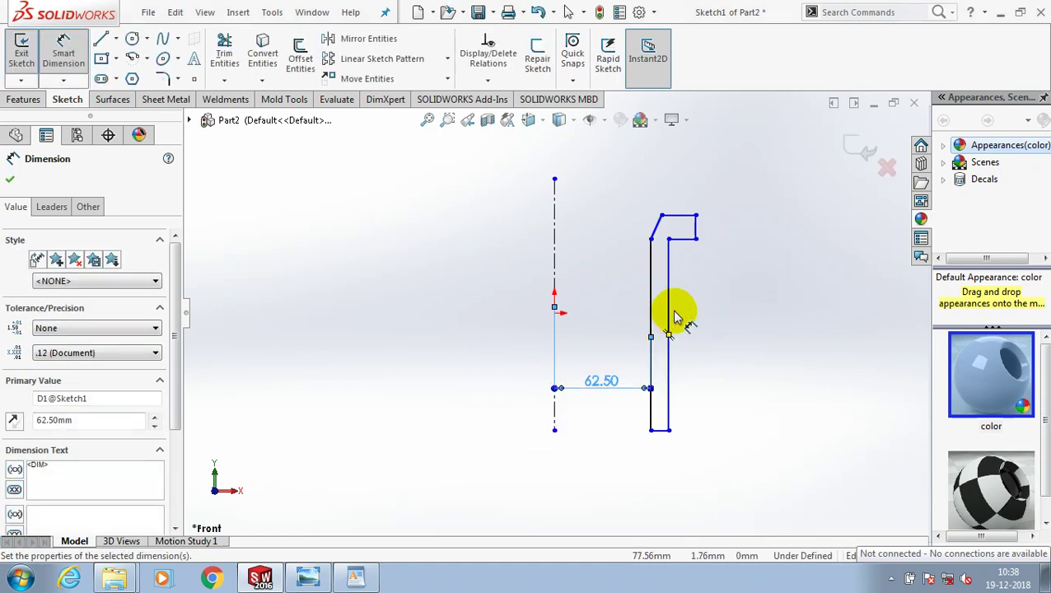
{"action": "left_click", "coordinate": [675, 313]}
{"action": "left_click", "coordinate": [670, 316]}
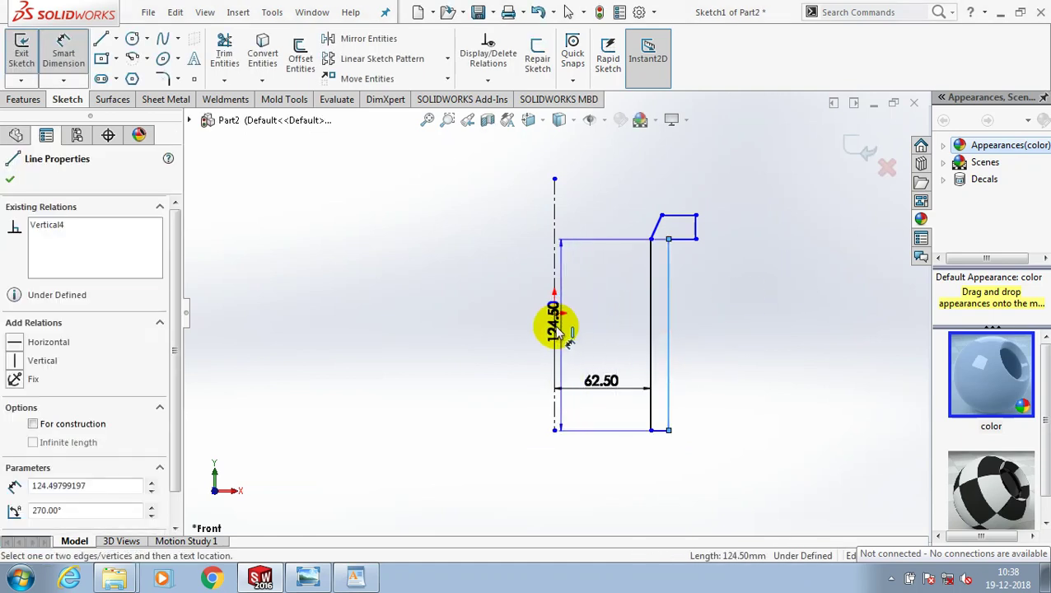
{"action": "left_click", "coordinate": [554, 331]}
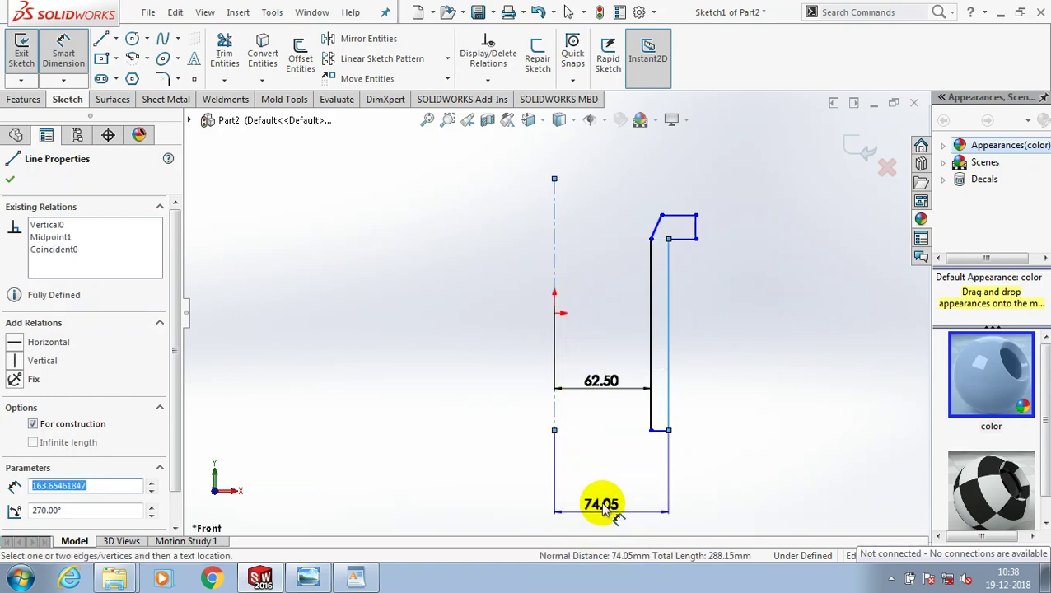
{"action": "left_click", "coordinate": [606, 509]}
{"action": "type", "text": "7"}
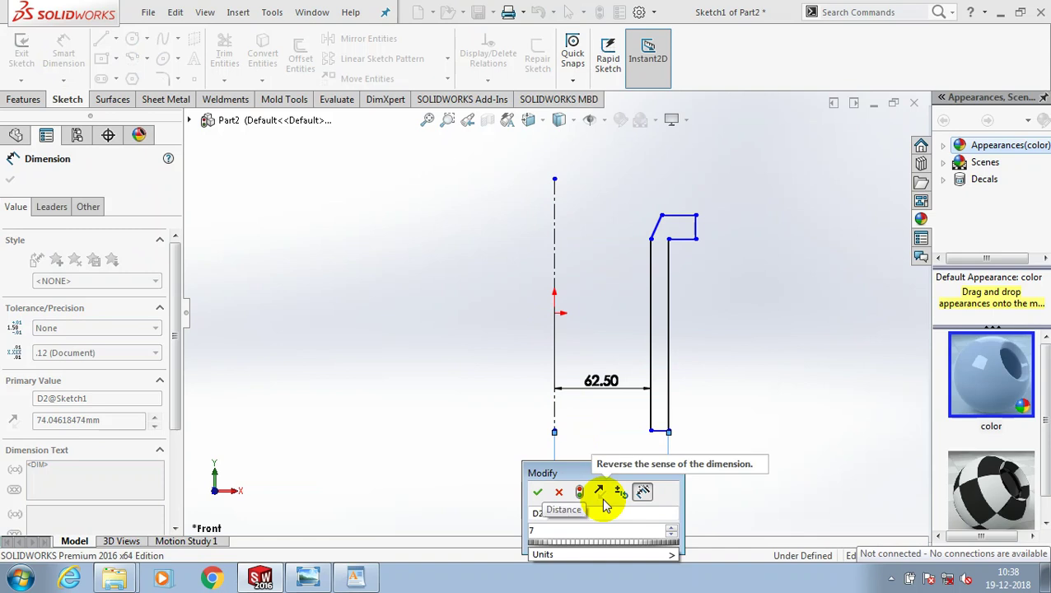
{"action": "type", "text": "2"}
{"action": "key", "text": "Return"}
- Set the profile height to 50 mm and the lip step to 10 mm, then fit the view
{"action": "left_click", "coordinate": [676, 216]}
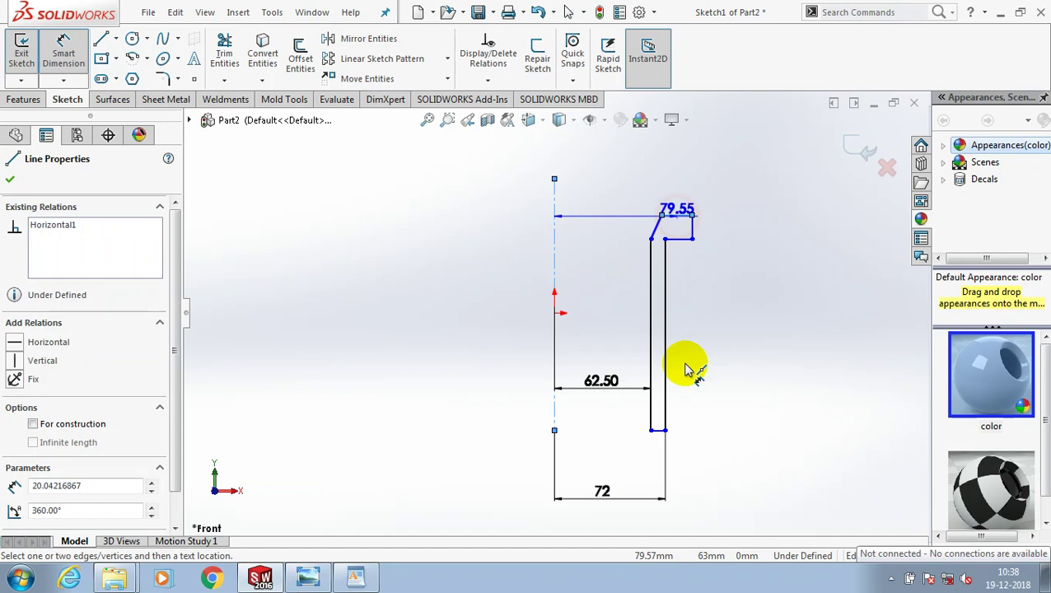
{"action": "left_click", "coordinate": [666, 429]}
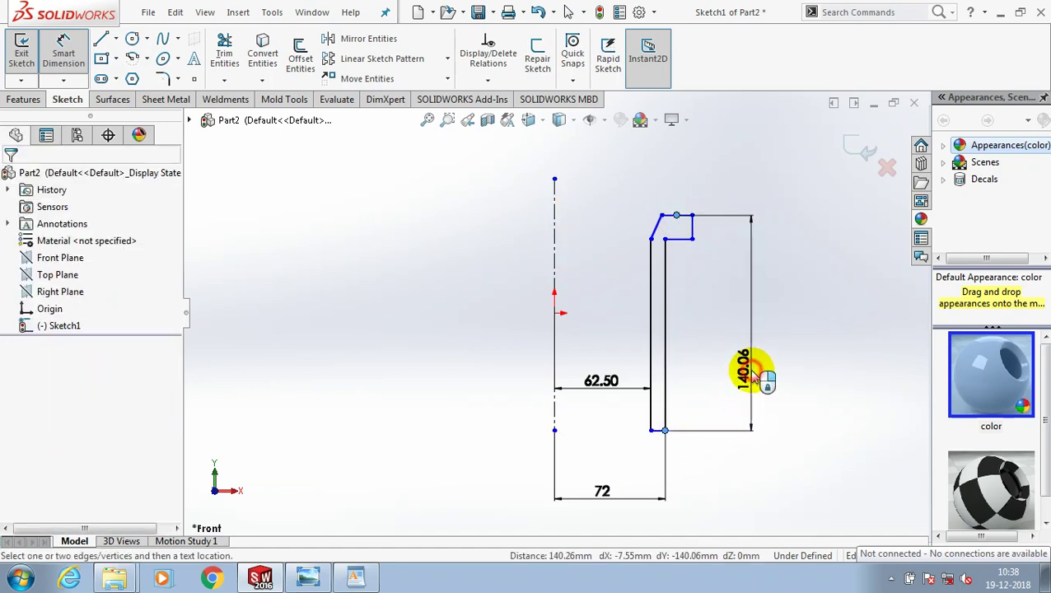
{"action": "left_click", "coordinate": [752, 378]}
{"action": "type", "text": "5"}
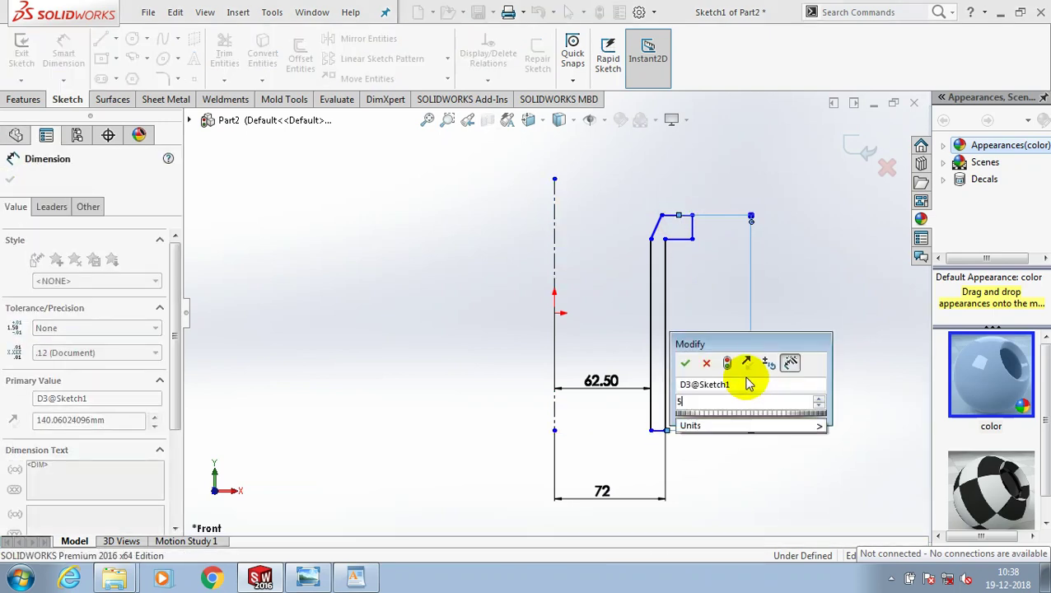
{"action": "type", "text": "0"}
{"action": "key", "text": "Return"}
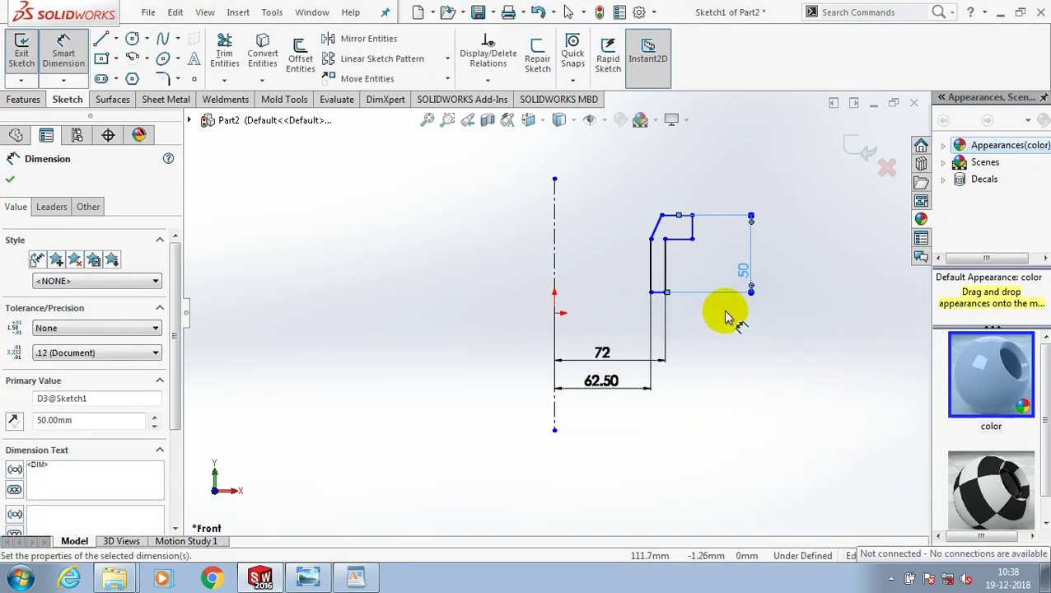
{"action": "scroll", "coordinate": [721, 211], "scroll_direction": "down", "scroll_amount": 3}
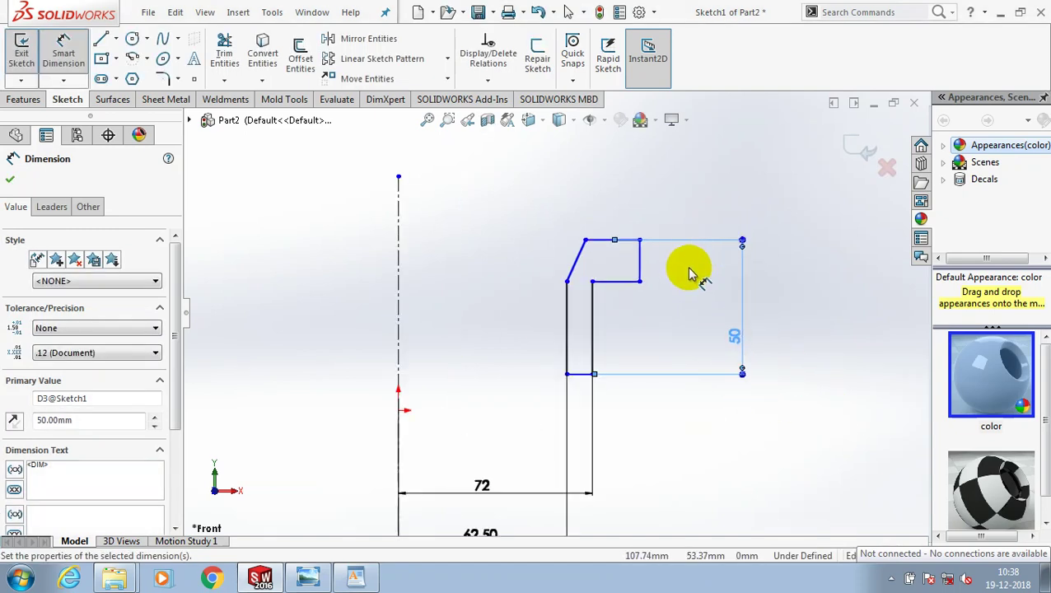
{"action": "scroll", "coordinate": [692, 272], "scroll_direction": "down", "scroll_amount": 2}
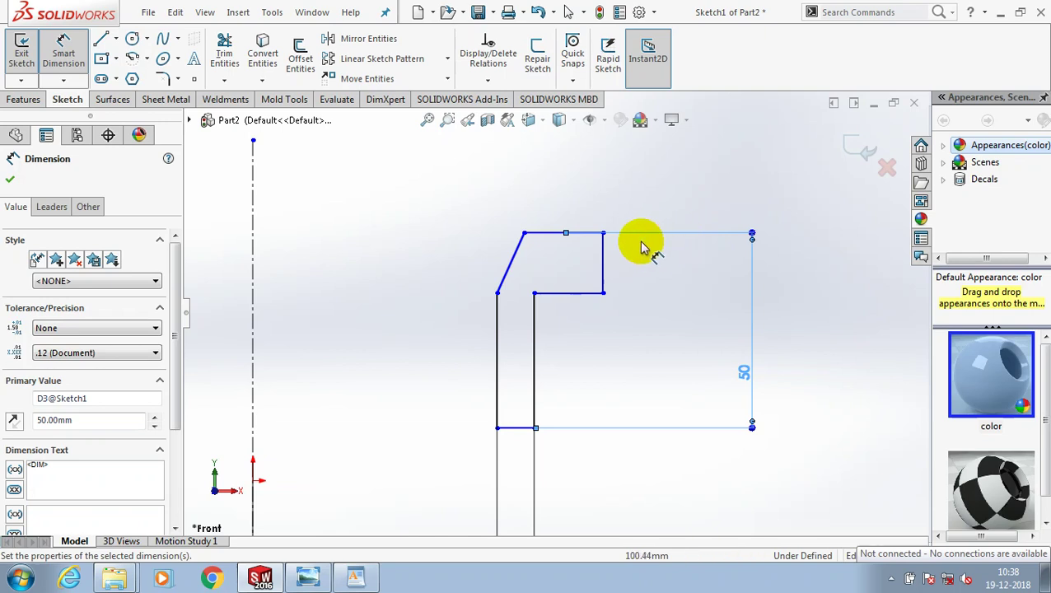
{"action": "left_click", "coordinate": [604, 251]}
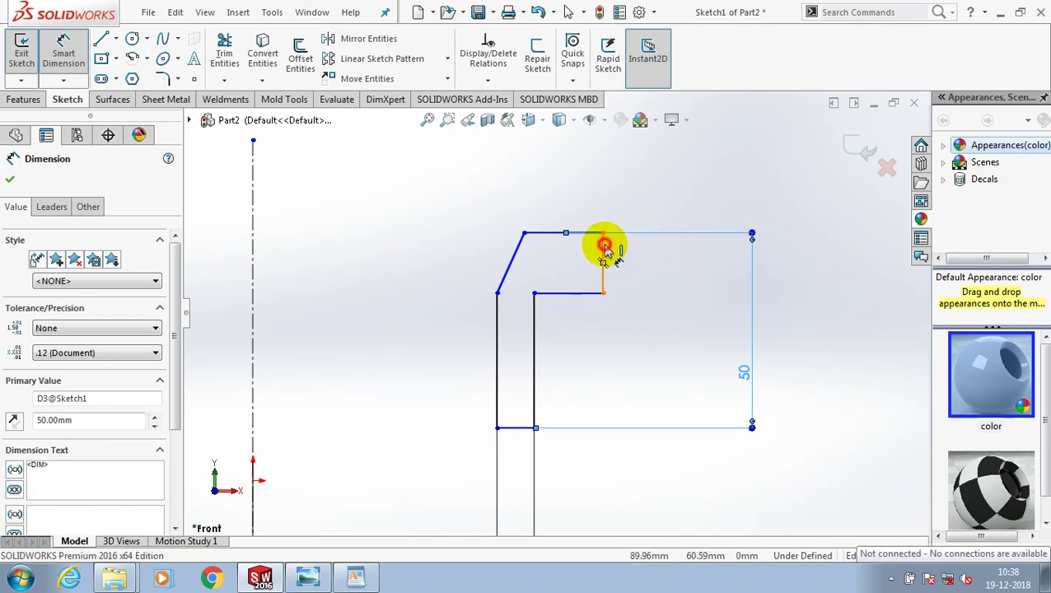
{"action": "left_click", "coordinate": [725, 276]}
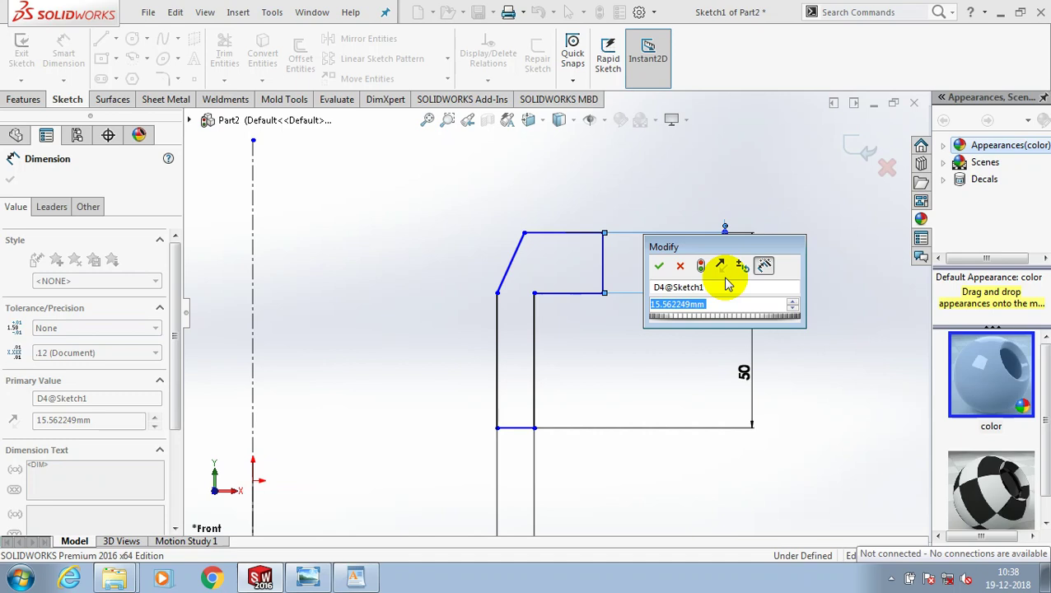
{"action": "type", "text": "10"}
{"action": "key", "text": "Return"}
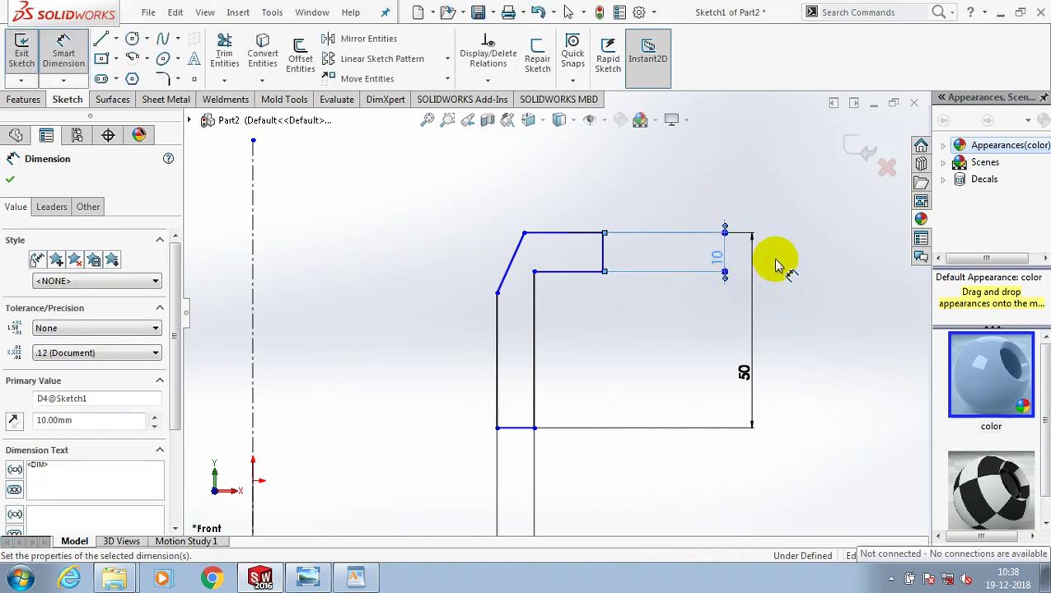
{"action": "key", "text": "z"}
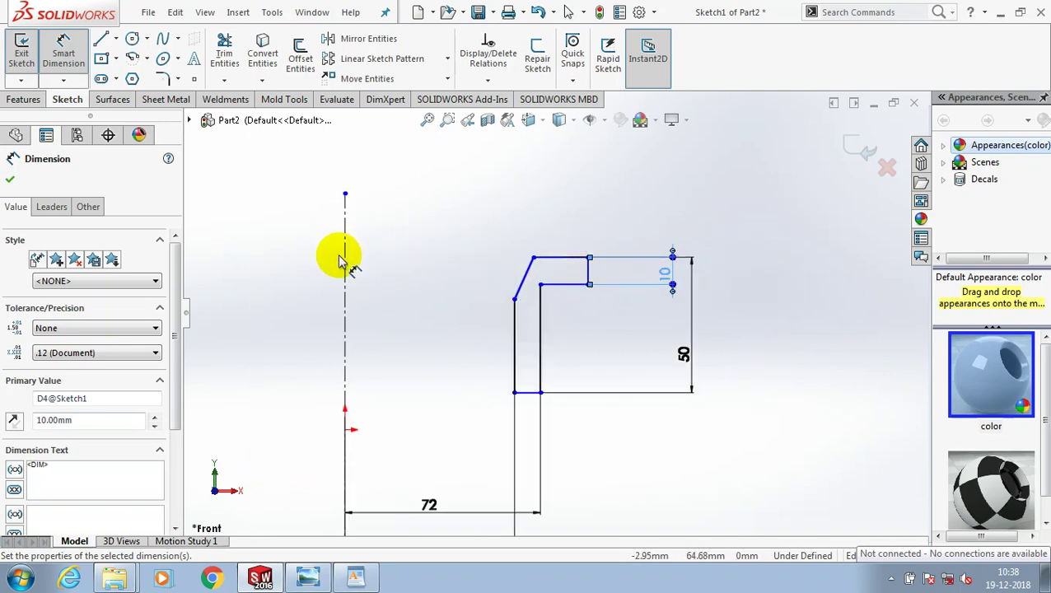
- Dimension the angle between the centreline and the slanted lip line as 45°
{"action": "left_click_drag", "start_coordinate": [344, 262], "coordinate": [531, 271]}
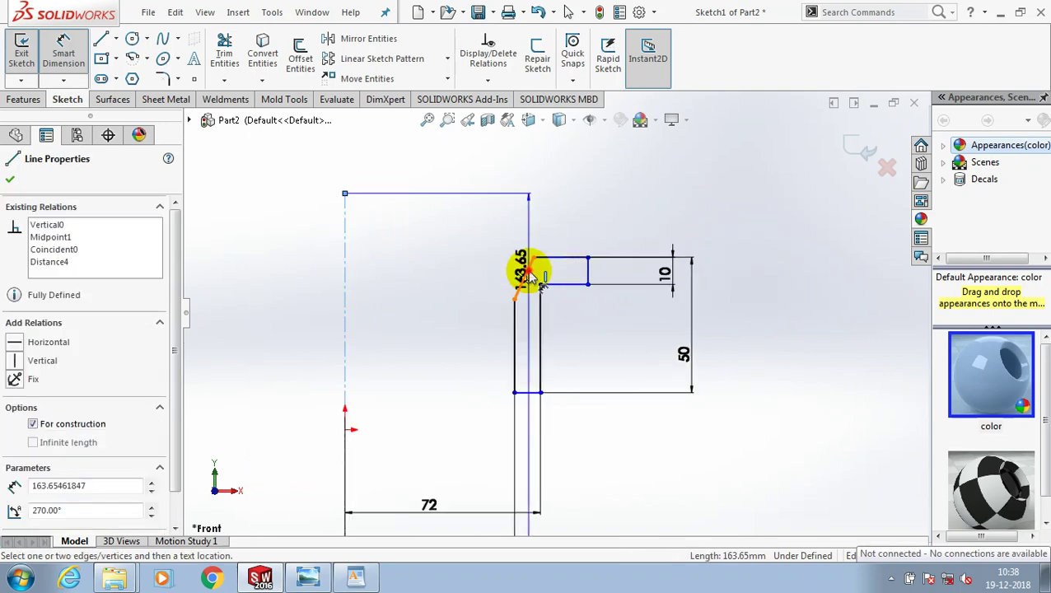
{"action": "left_click", "coordinate": [531, 272]}
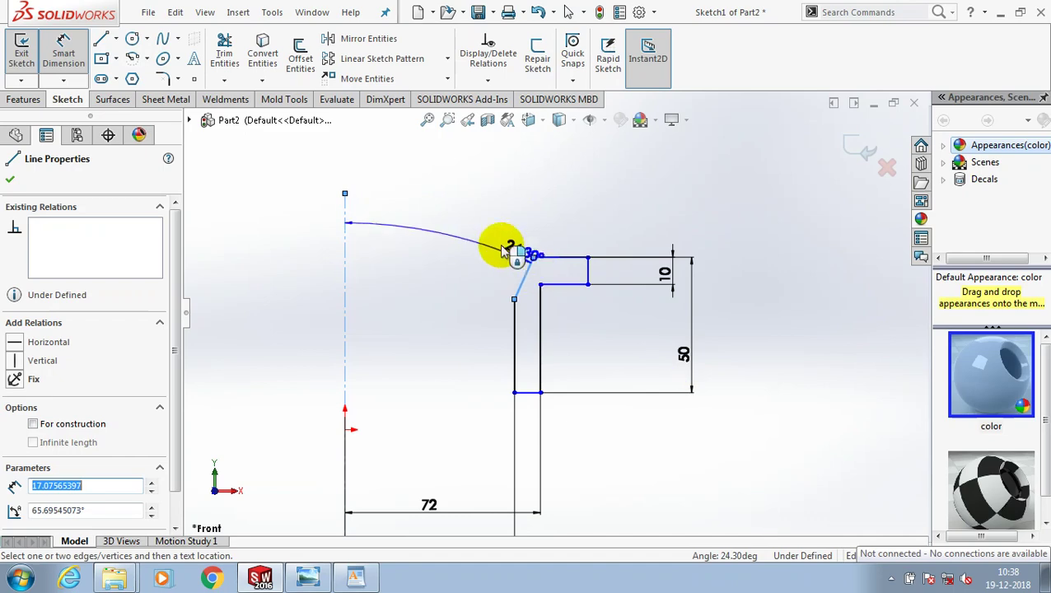
{"action": "left_click", "coordinate": [447, 245]}
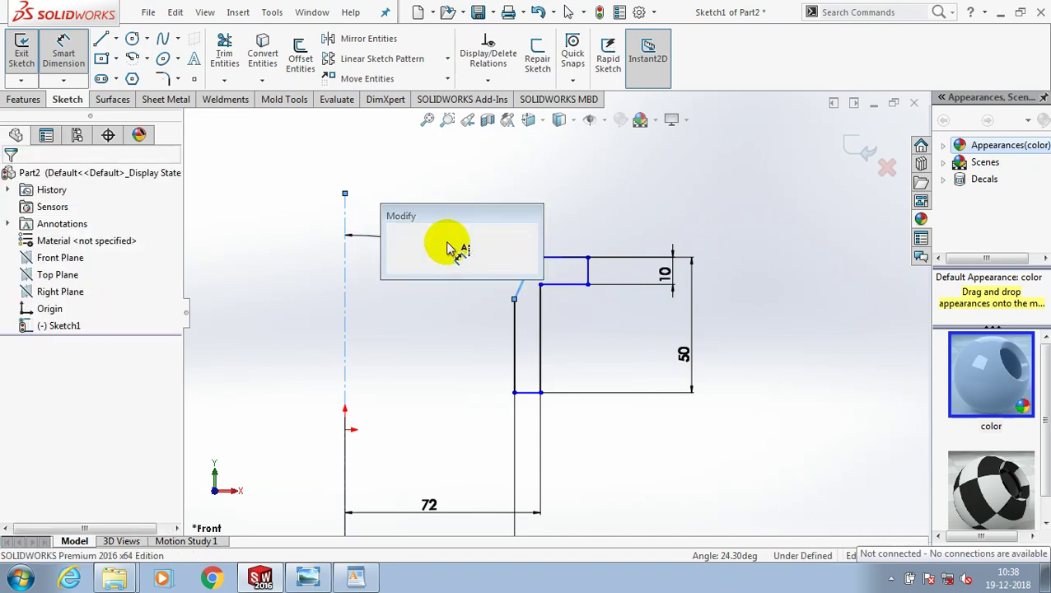
{"action": "type", "text": "45"}
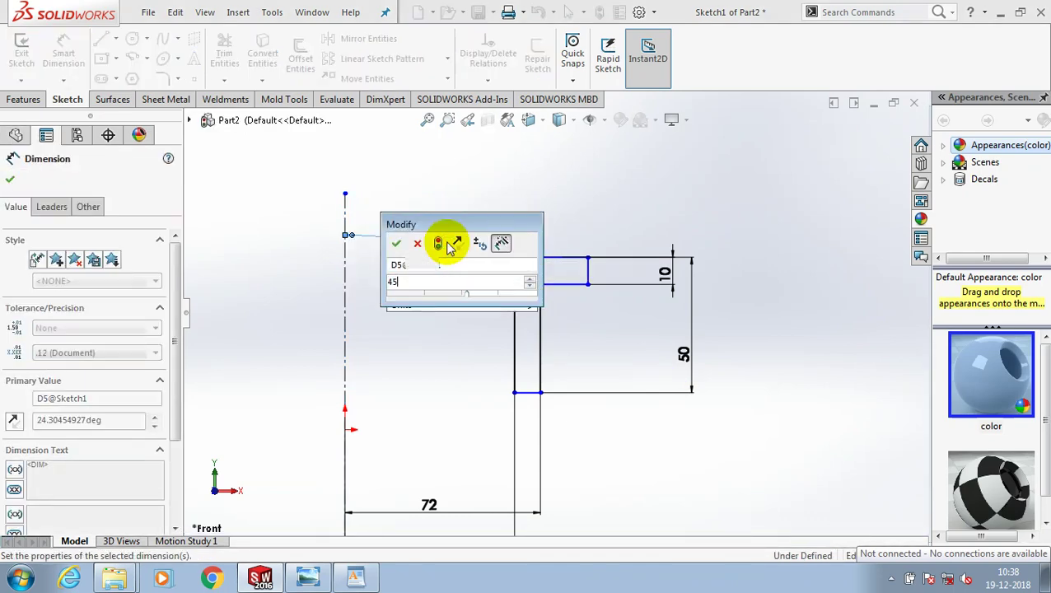
{"action": "key", "text": "Return"}
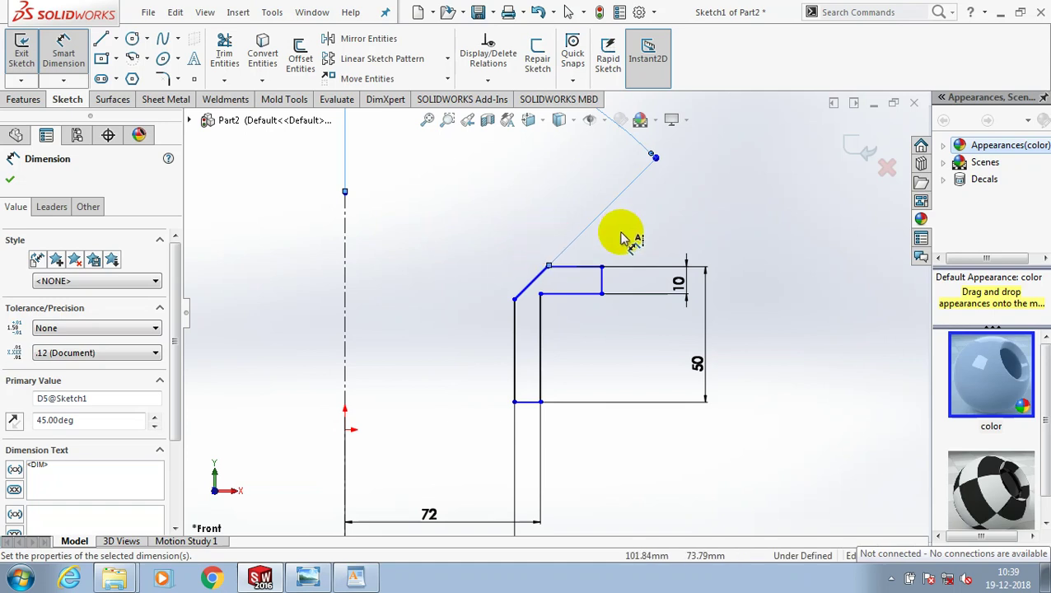
- Dimension the lip's top corner 78 mm from the centreline
{"action": "scroll", "coordinate": [614, 247], "scroll_direction": "up", "scroll_amount": 2}
{"action": "left_click", "coordinate": [585, 282]}
{"action": "left_click", "coordinate": [410, 278]}
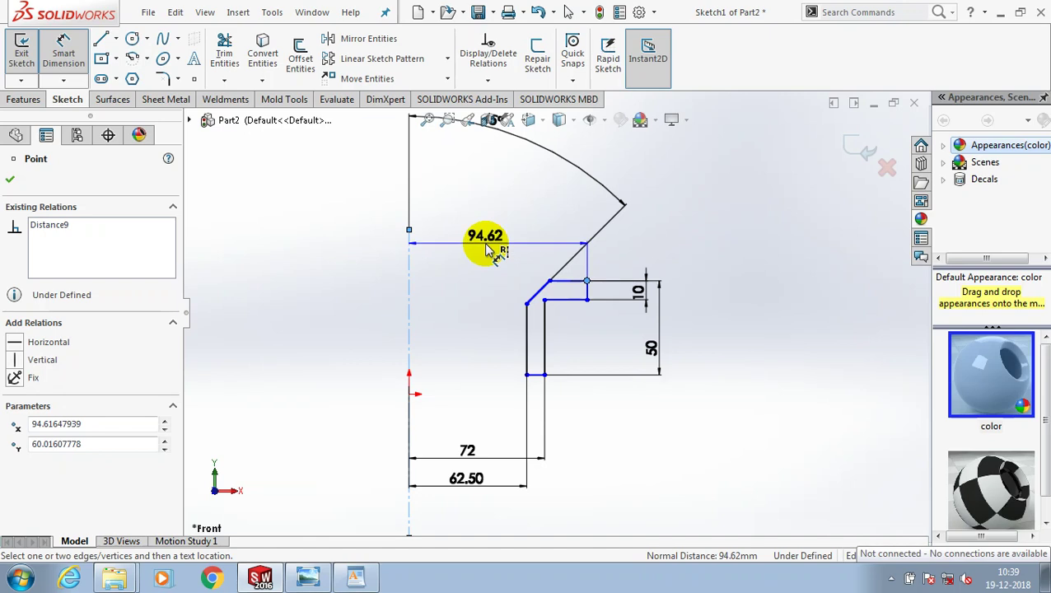
{"action": "left_click", "coordinate": [488, 250]}
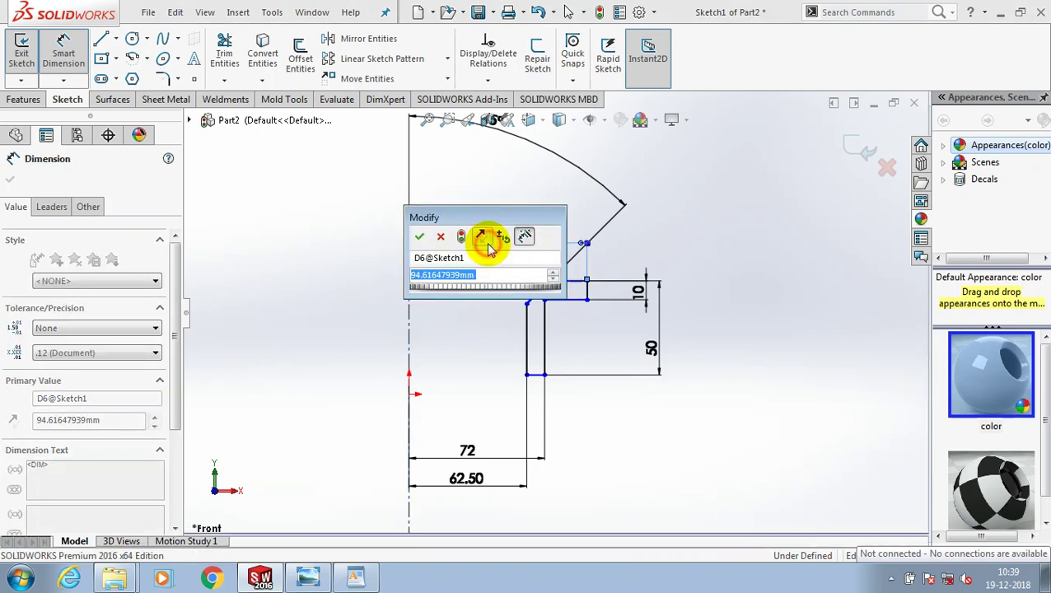
{"action": "type", "text": "78"}
{"action": "key", "text": "Return"}
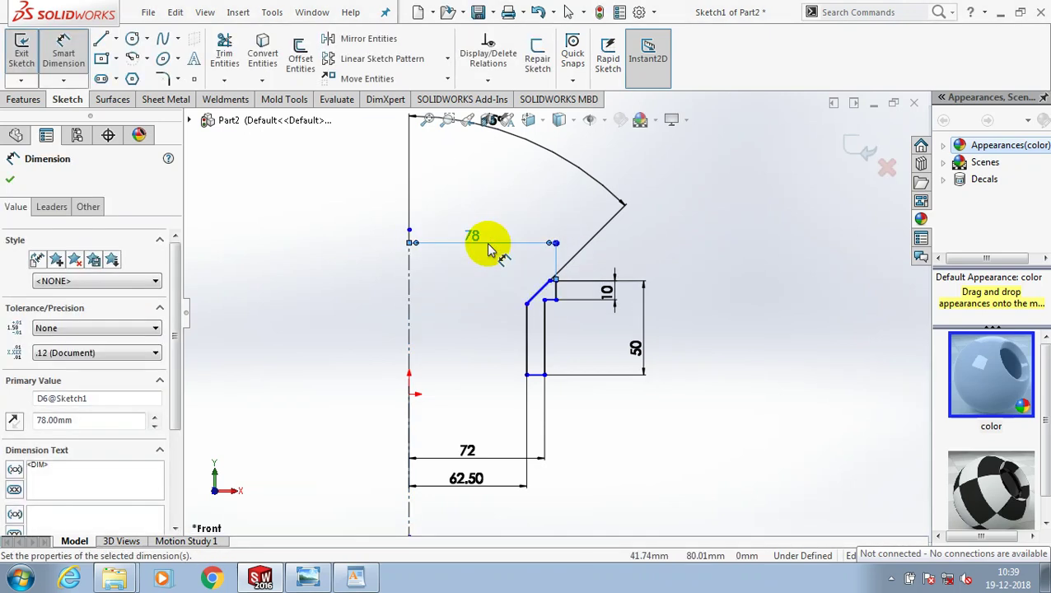
{"action": "scroll", "coordinate": [592, 258], "scroll_direction": "down", "scroll_amount": 3}
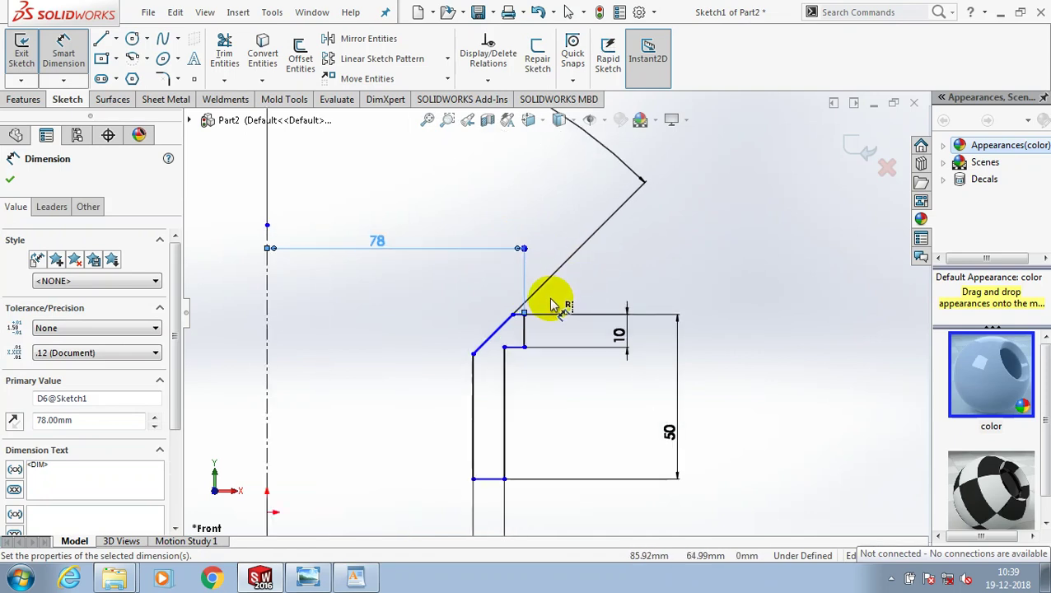
{"action": "scroll", "coordinate": [551, 304], "scroll_direction": "down", "scroll_amount": 2}
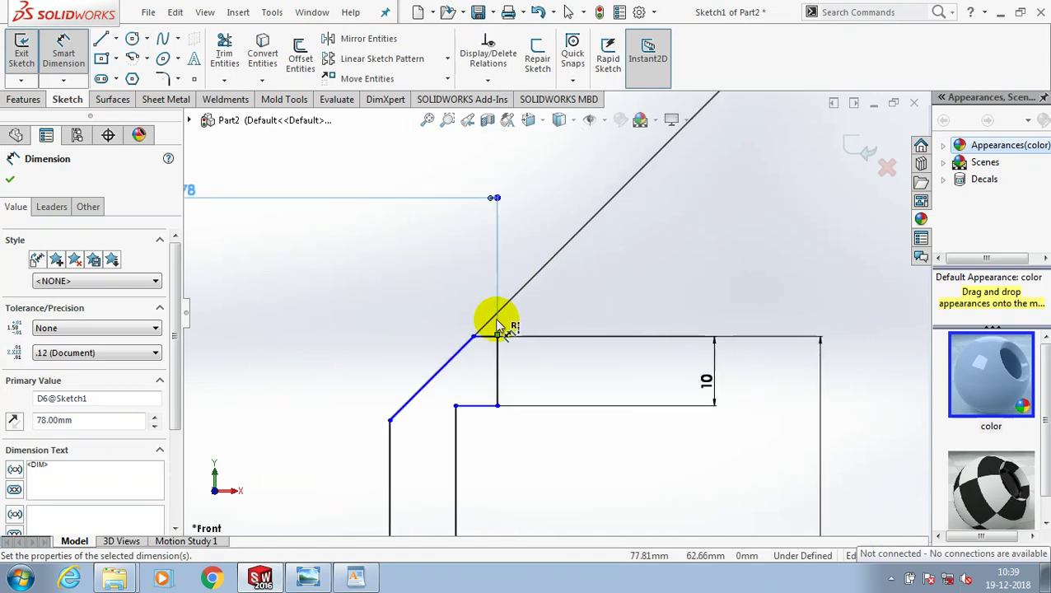
{"action": "scroll", "coordinate": [493, 317], "scroll_direction": "down", "scroll_amount": 2}
- Dimension the short ledge line above the slant to 6 mm and close the Dimension settings
{"action": "left_click", "coordinate": [486, 345]}
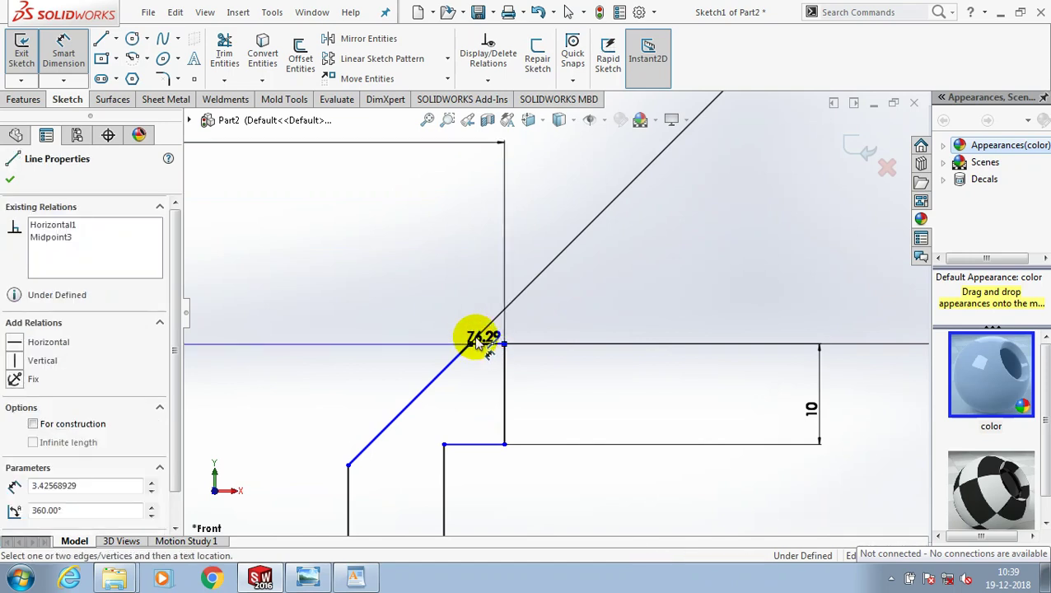
{"action": "key", "text": "Escape"}
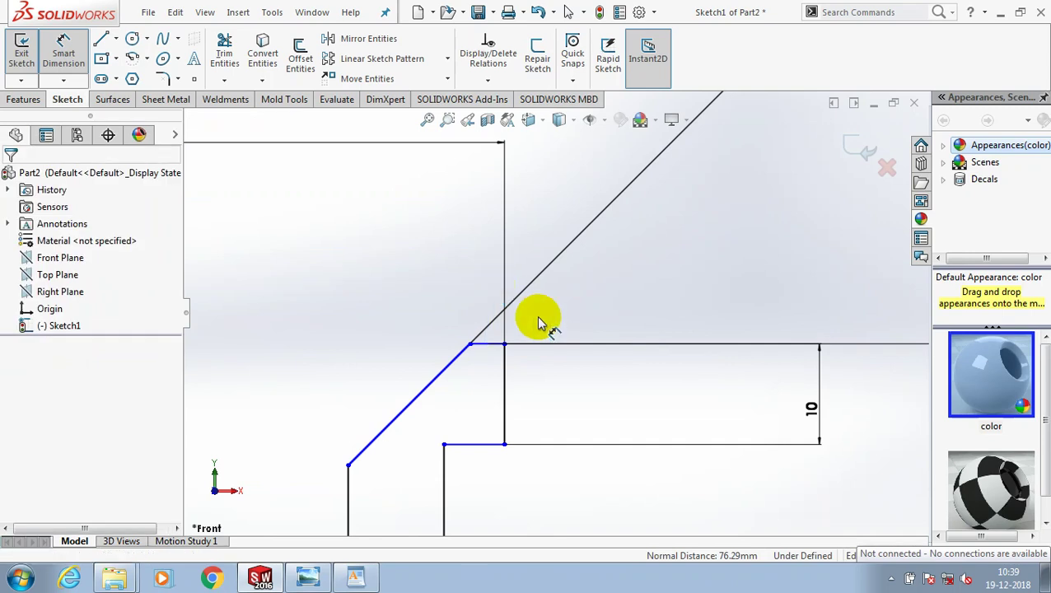
{"action": "left_click", "coordinate": [488, 344]}
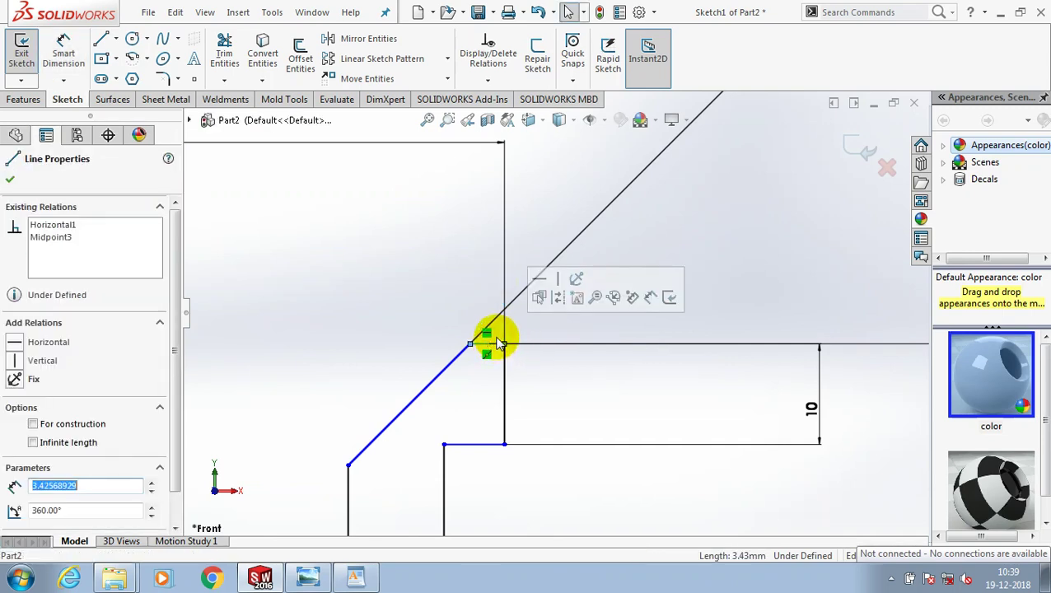
{"action": "left_click", "coordinate": [71, 64]}
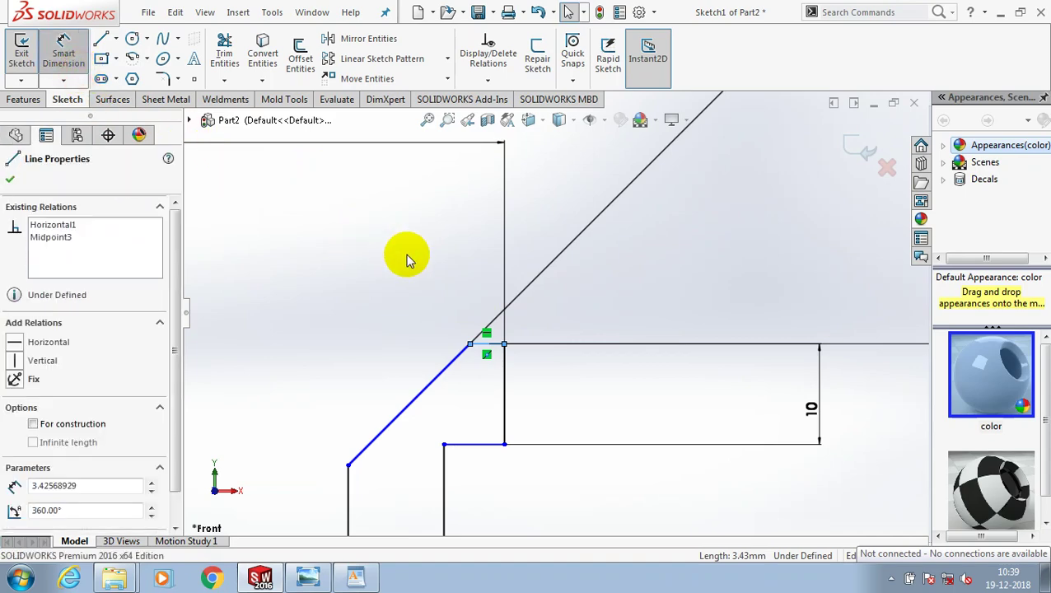
{"action": "left_click", "coordinate": [482, 282]}
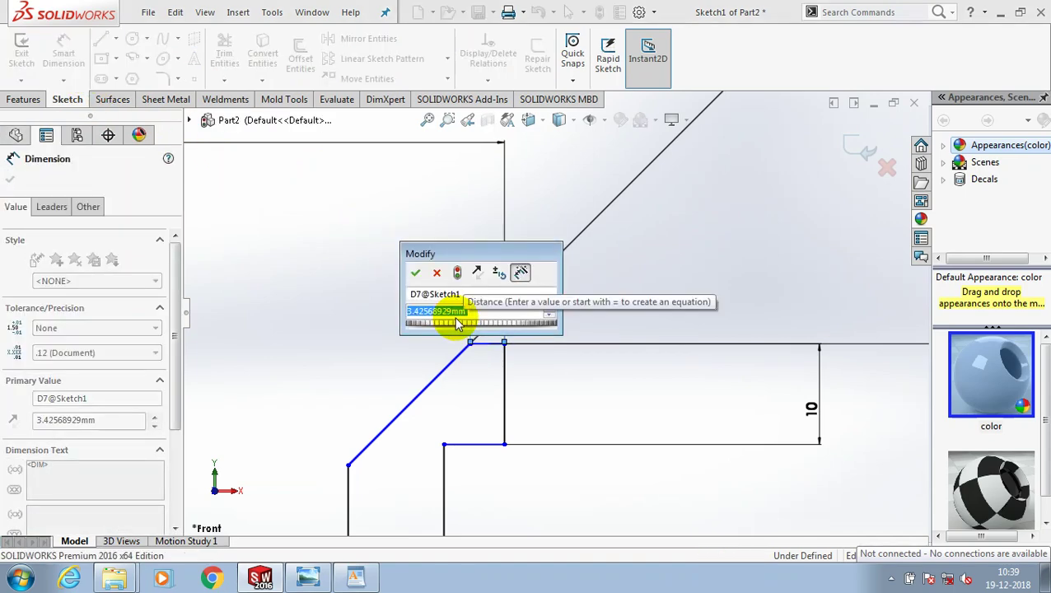
{"action": "type", "text": "6"}
{"action": "key", "text": "Return"}
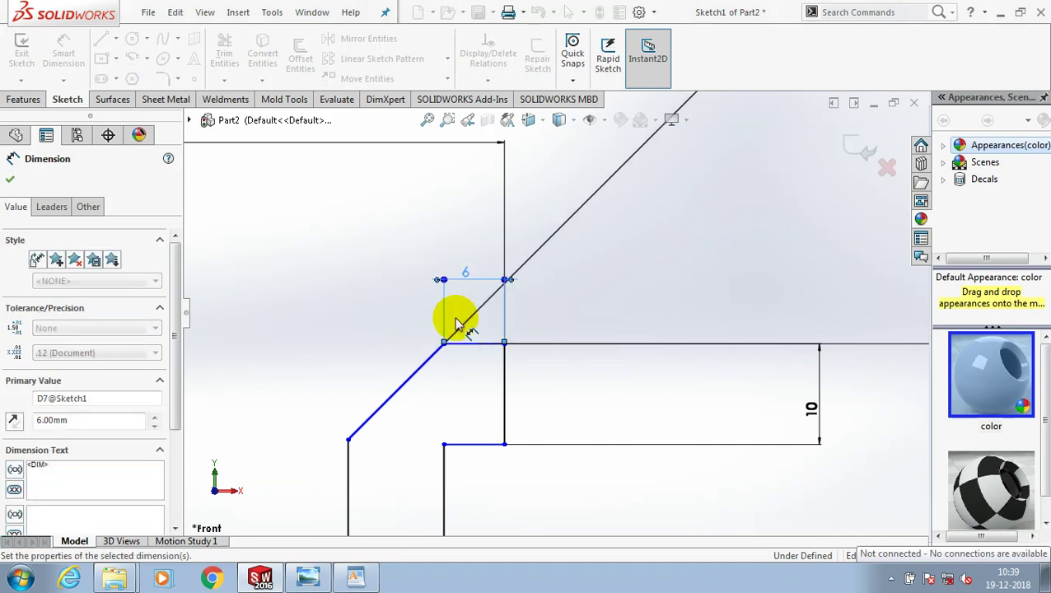
{"action": "scroll", "coordinate": [347, 297], "scroll_direction": "up", "scroll_amount": 2}
{"action": "scroll", "coordinate": [347, 298], "scroll_direction": "up", "scroll_amount": 3}
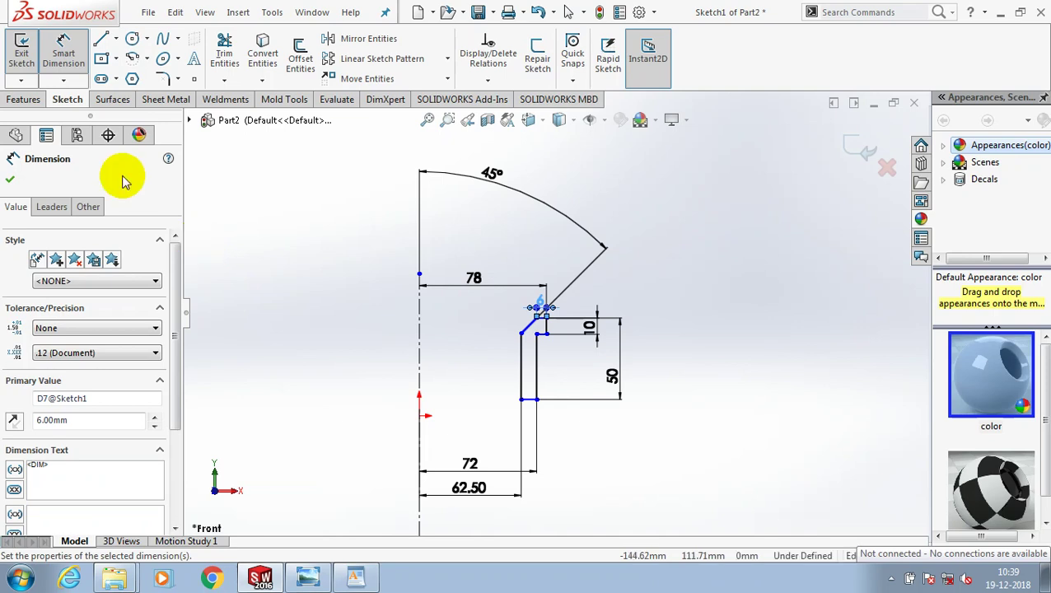
{"action": "left_click", "coordinate": [9, 180]}
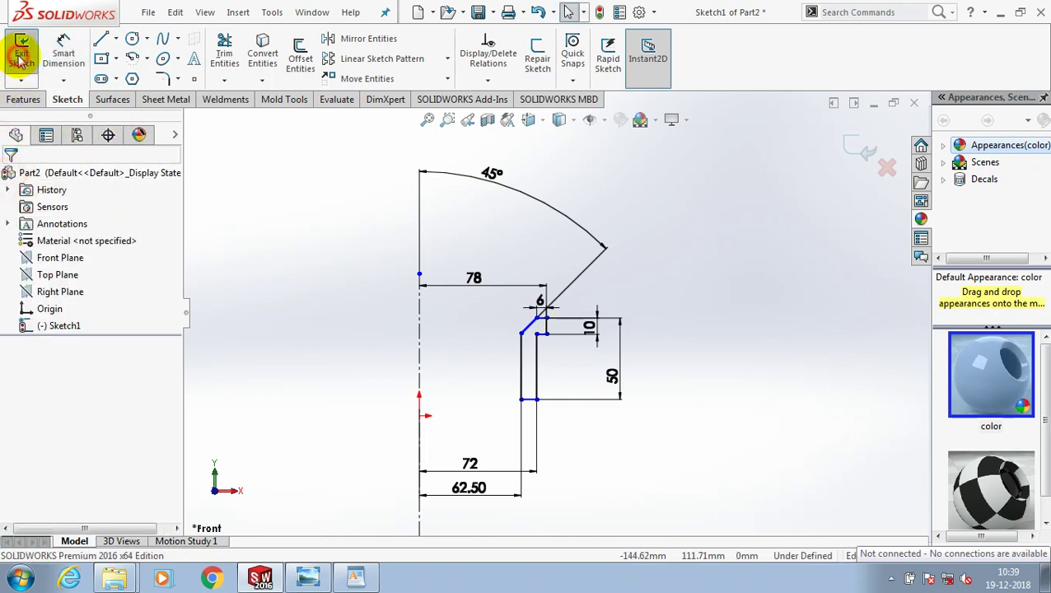
- Exit Sketch1 and revolve the profile 360° about the centreline to create Revolve1
{"action": "left_click", "coordinate": [25, 71]}
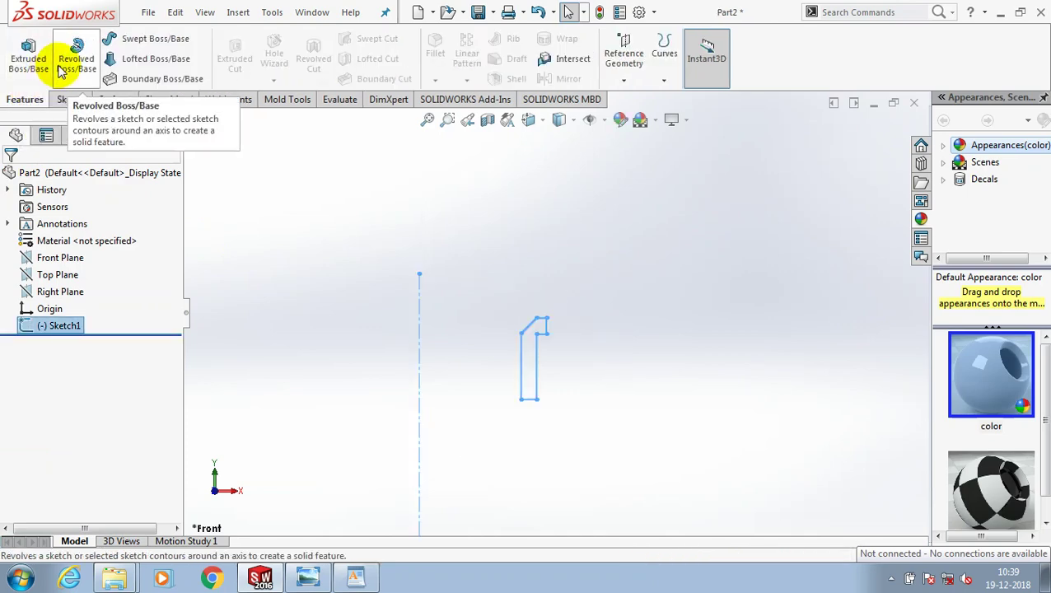
{"action": "left_click", "coordinate": [70, 70]}
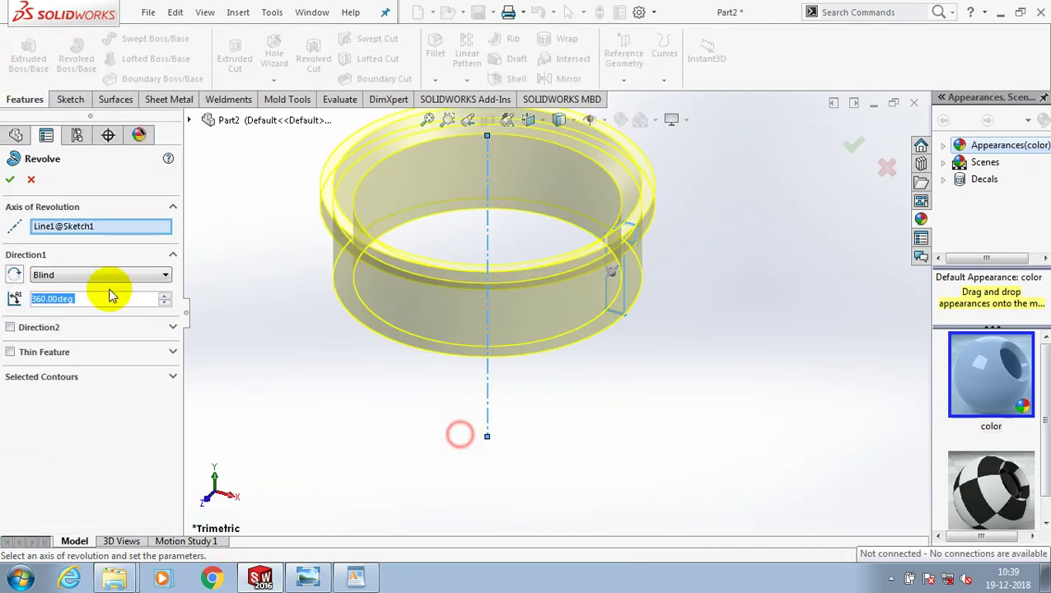
{"action": "left_click", "coordinate": [10, 178]}
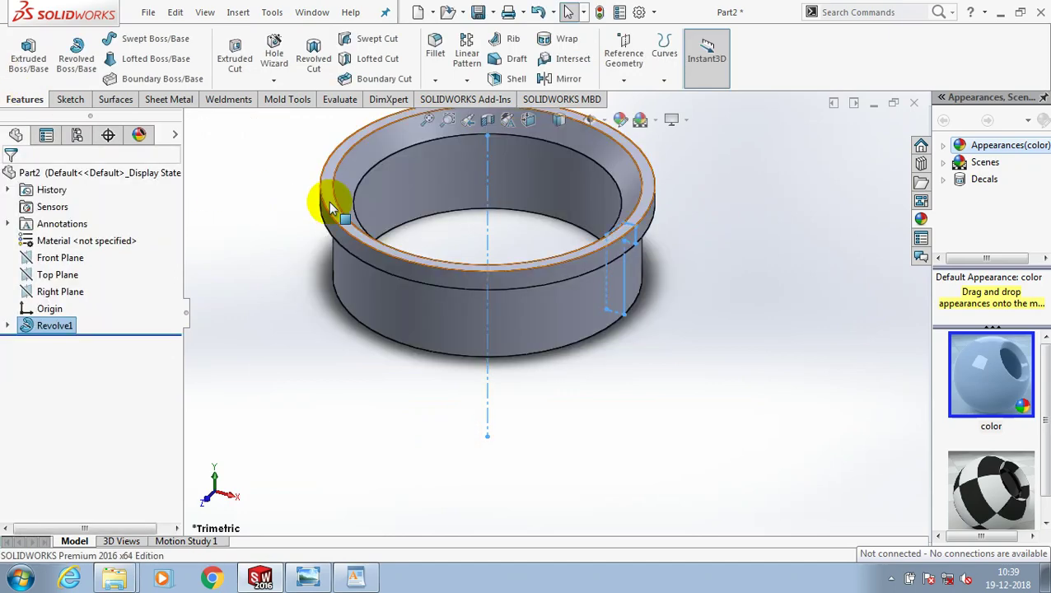
{"action": "scroll", "coordinate": [635, 209], "scroll_direction": "up", "scroll_amount": 2}
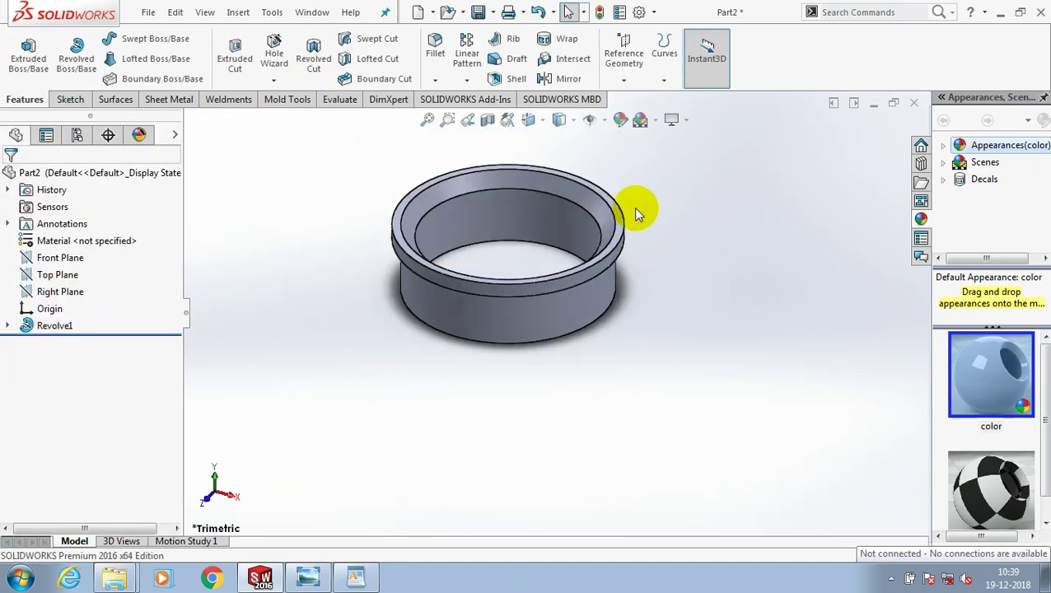
{"action": "scroll", "coordinate": [640, 205], "scroll_direction": "up", "scroll_amount": 1}
{"action": "scroll", "coordinate": [640, 205], "scroll_direction": "down", "scroll_amount": 2}
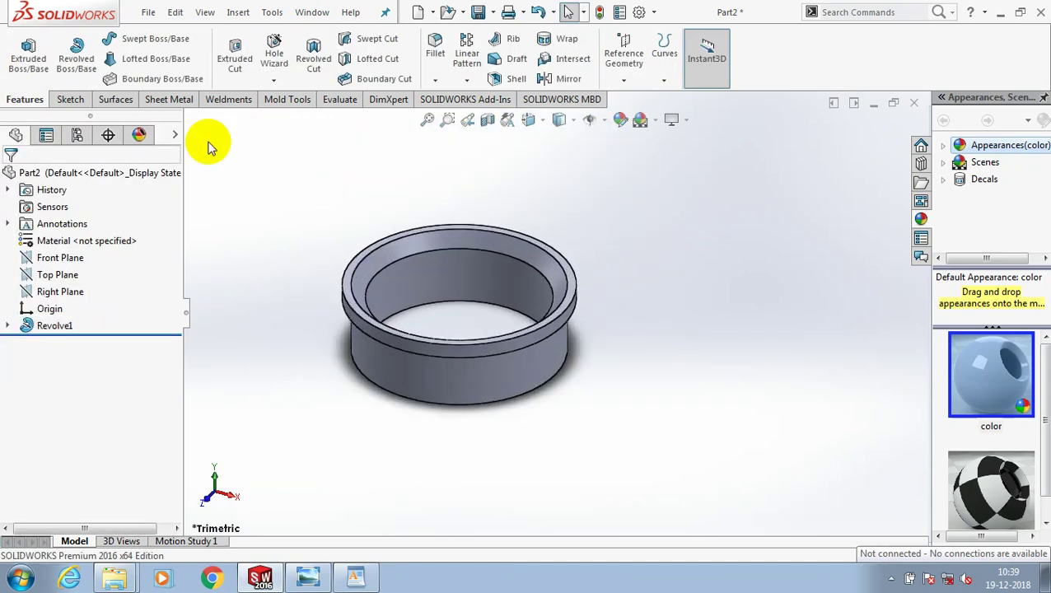
- Save Part2 with Save As under the name 'valve seat' in the STOP VALVE folder
{"action": "left_click", "coordinate": [140, 13]}
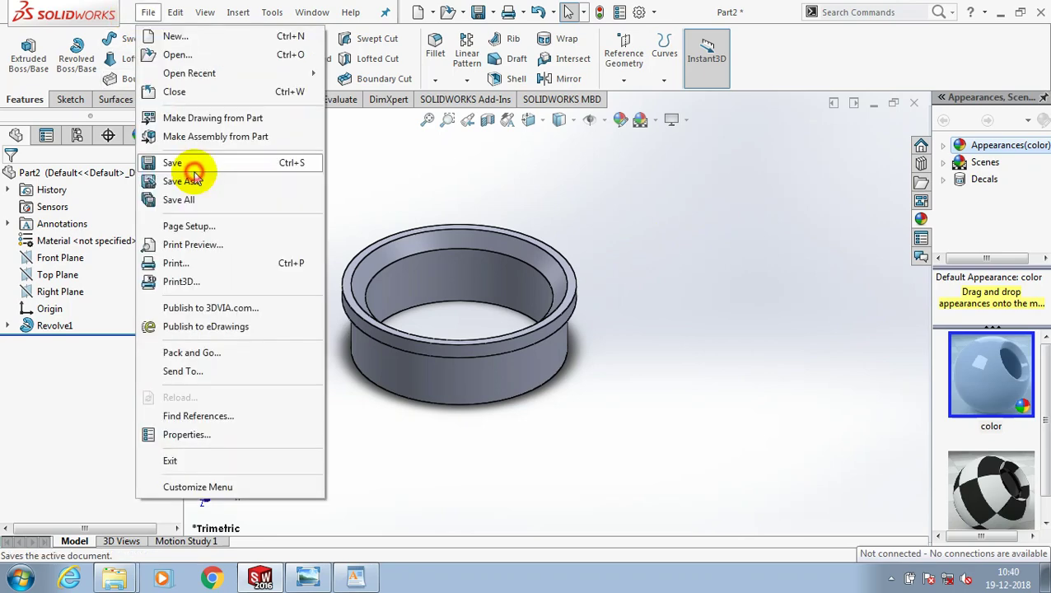
{"action": "left_click", "coordinate": [188, 162]}
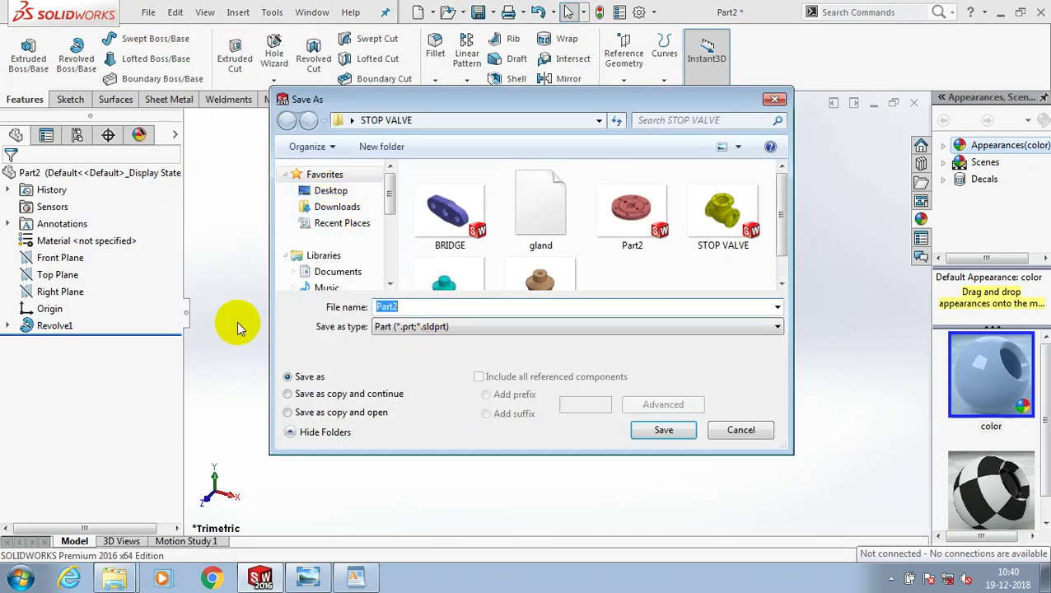
{"action": "type", "text": "valv"}
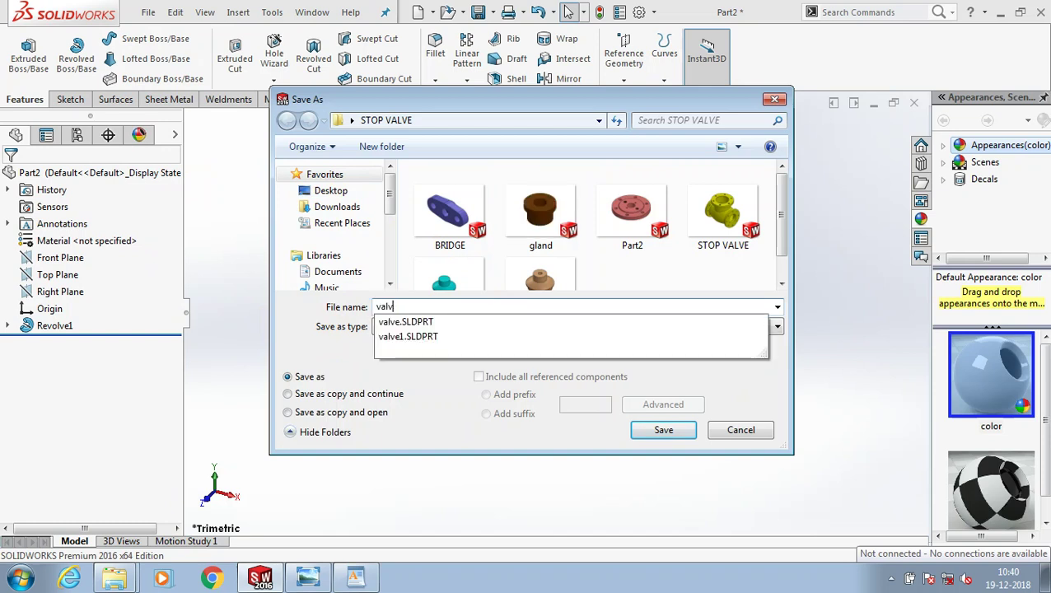
{"action": "type", "text": "e seat"}
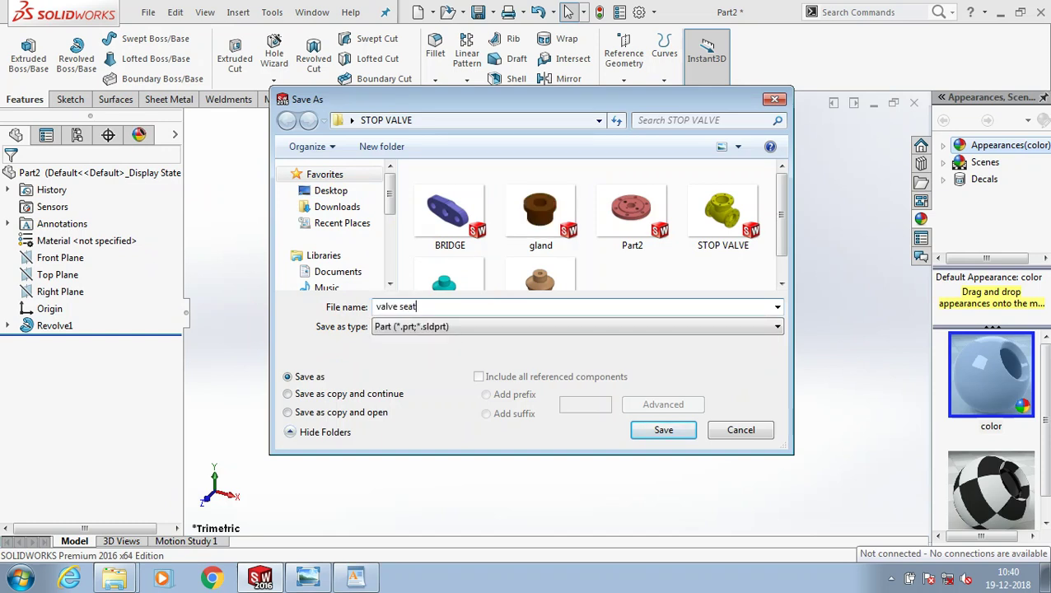
{"action": "left_click", "coordinate": [663, 430]}
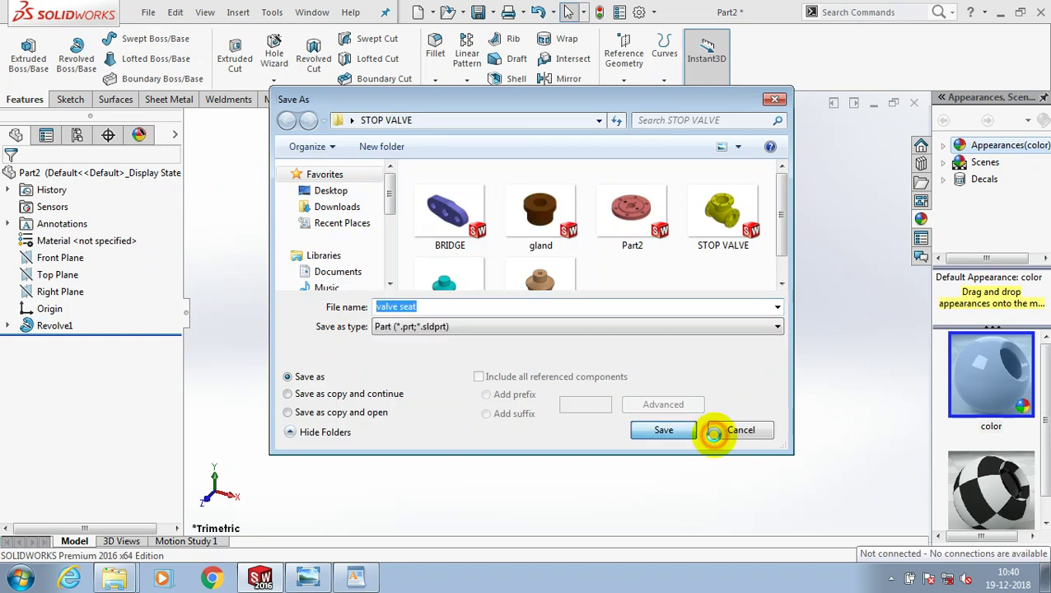